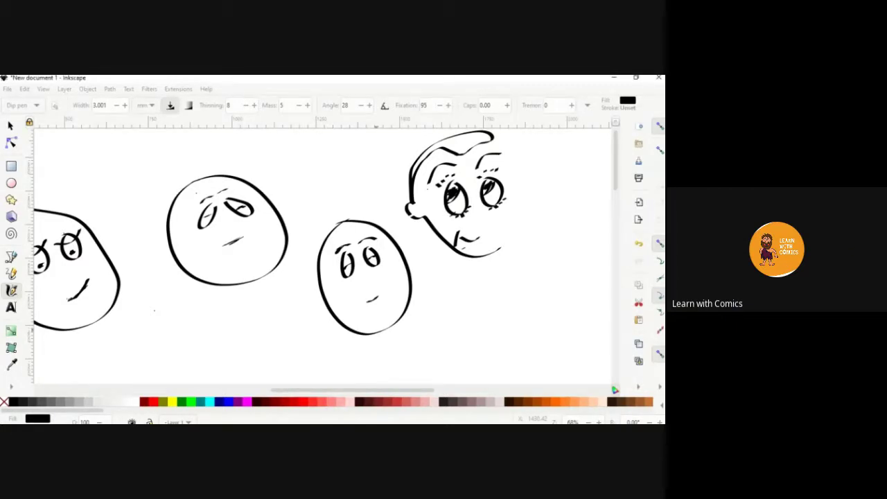
# - Create a new document and draw two pairs of short calligraphic motion lines on the page with the dip pen
pyautogui.click(7, 89)
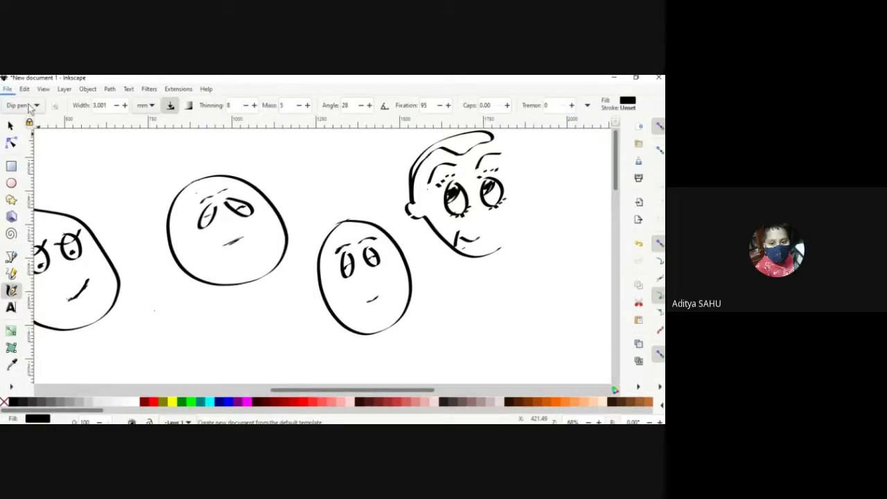
pyautogui.click(6, 95)
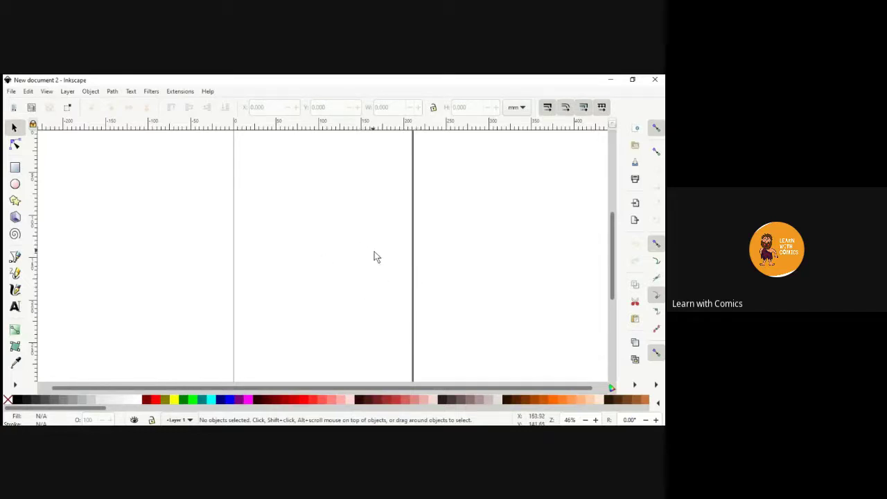
pyautogui.scroll(1, 245, 303)
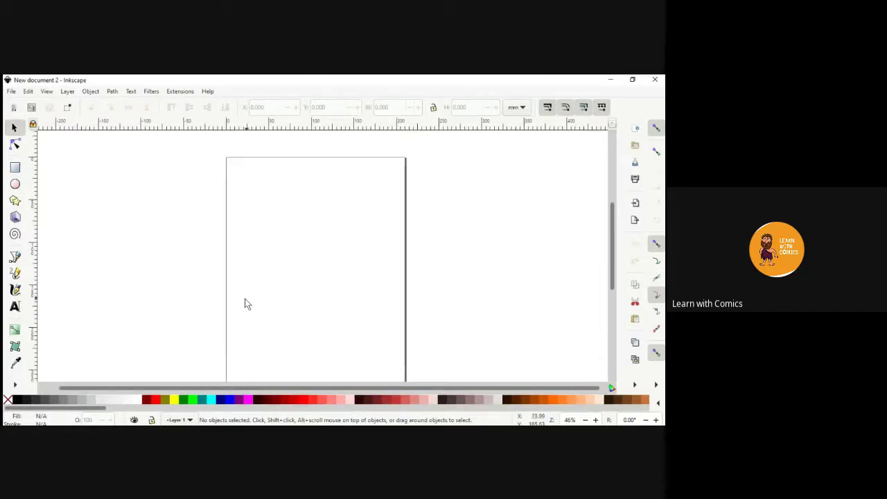
pyautogui.moveTo(240, 294)
pyautogui.mouseDown()
pyautogui.moveTo(242, 316)
pyautogui.moveTo(251, 302)
pyautogui.mouseUp()
pyautogui.click(15, 290)
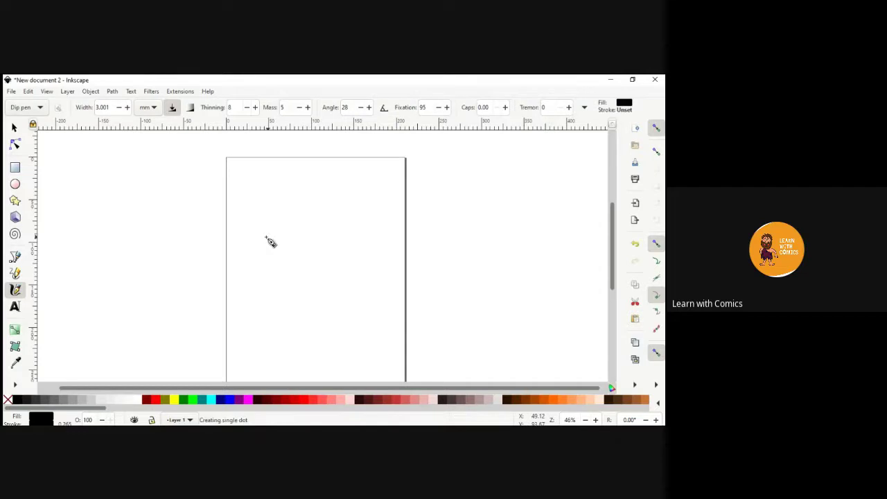
pyautogui.moveTo(266, 237); pyautogui.dragTo(269, 248)
pyautogui.moveTo(351, 250); pyautogui.dragTo(349, 272)
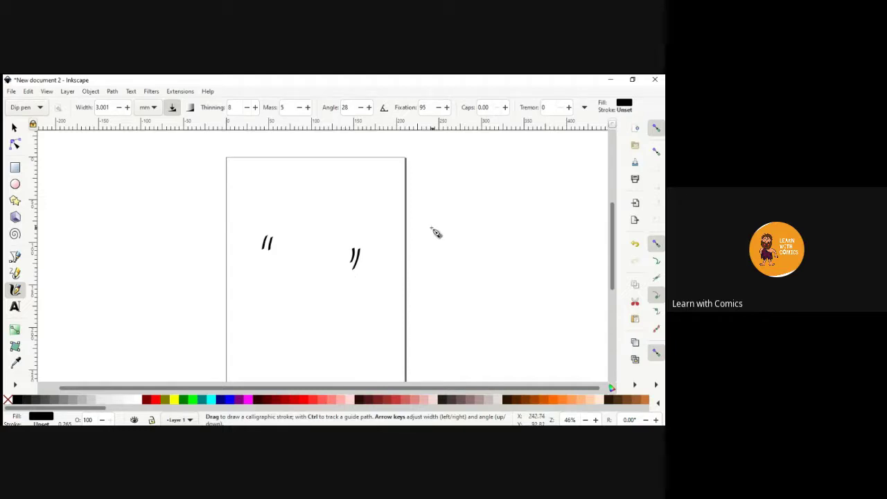
pyautogui.moveTo(323, 216)
pyautogui.mouseDown()
pyautogui.moveTo(294, 235)
pyautogui.moveTo(287, 284)
pyautogui.mouseUp()
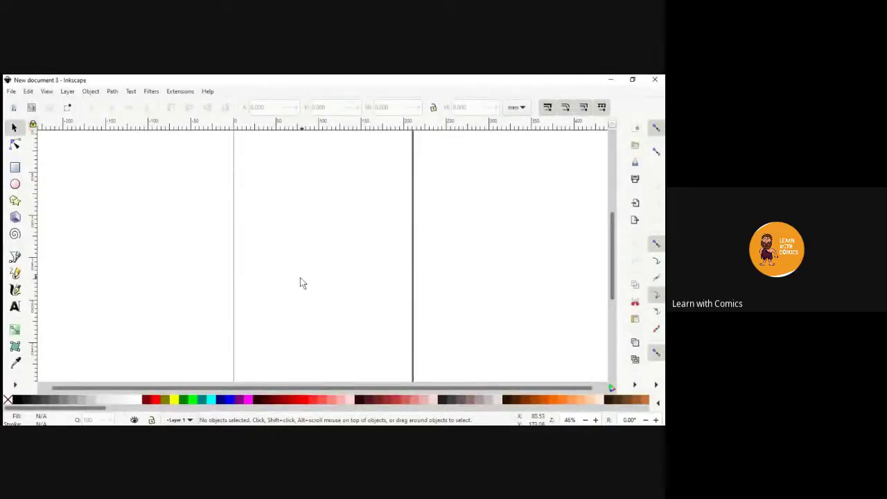
# - Draw a large upright oval body in the middle of the page and a small flat oval foot beneath it with the Calligraphy tool
pyautogui.click(14, 290)
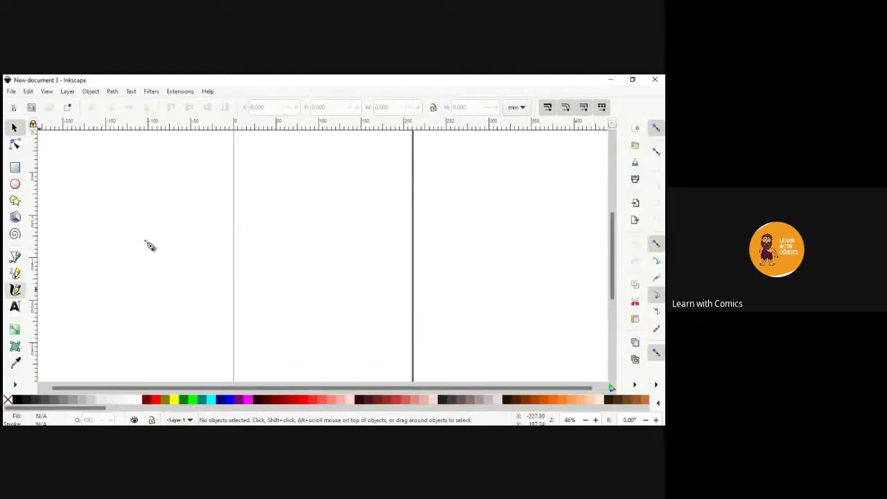
pyautogui.click(304, 207)
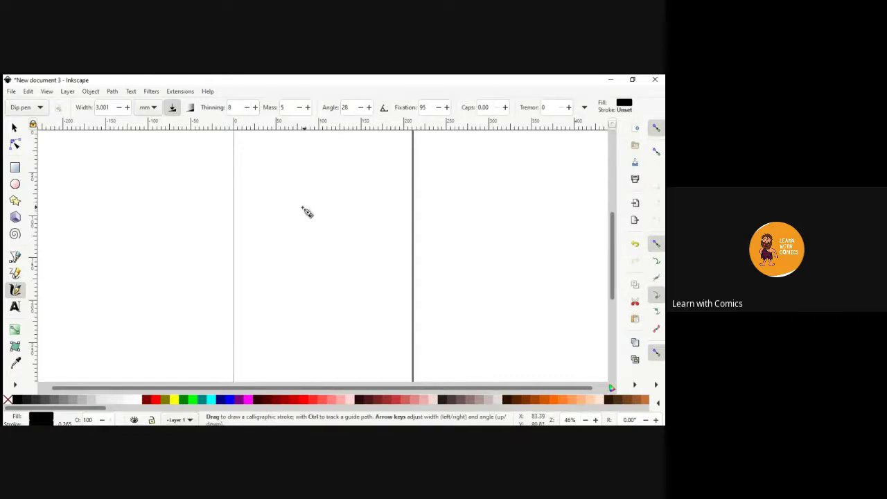
pyautogui.moveTo(308, 206)
pyautogui.mouseDown()
pyautogui.moveTo(291, 216)
pyautogui.moveTo(279, 248)
pyautogui.moveTo(289, 312)
pyautogui.moveTo(307, 331)
pyautogui.moveTo(354, 318)
pyautogui.moveTo(372, 289)
pyautogui.moveTo(364, 233)
pyautogui.moveTo(347, 210)
pyautogui.moveTo(326, 203)
pyautogui.moveTo(303, 211)
pyautogui.mouseUp()
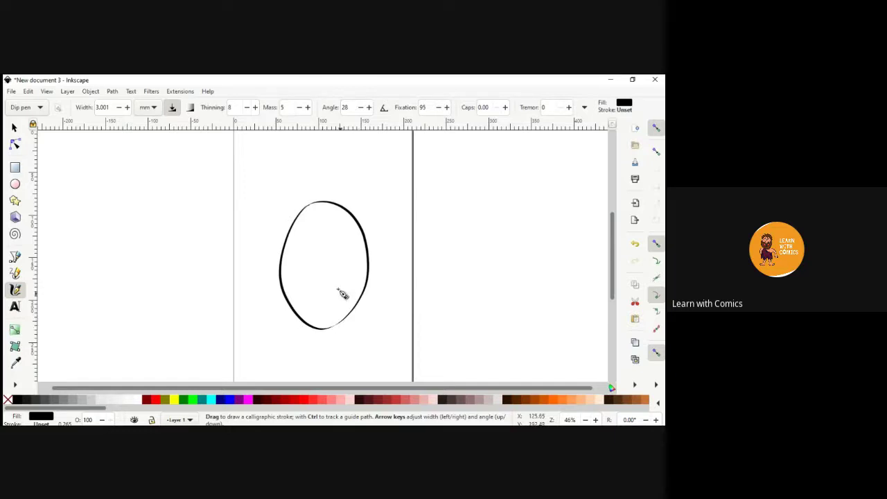
pyautogui.click(319, 334)
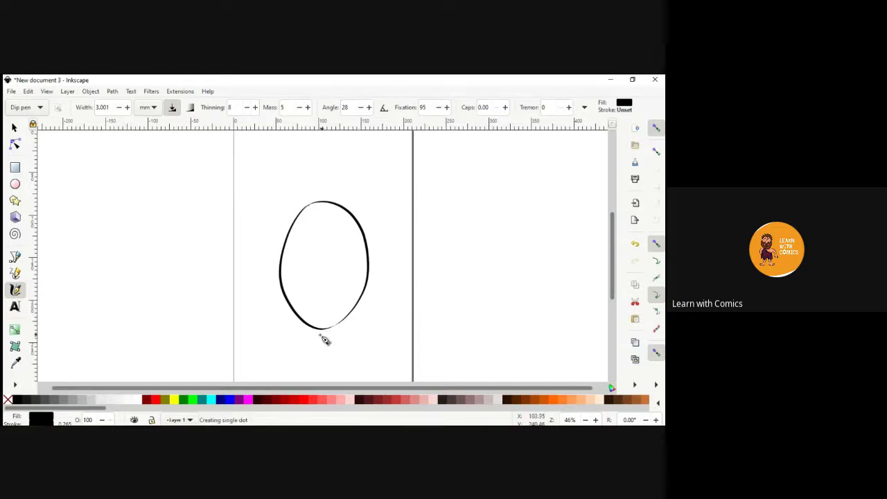
pyautogui.moveTo(324, 340)
pyautogui.mouseDown()
pyautogui.moveTo(307, 343)
pyautogui.moveTo(356, 356)
pyautogui.moveTo(361, 337)
pyautogui.moveTo(333, 331)
pyautogui.moveTo(307, 349)
pyautogui.moveTo(328, 354)
pyautogui.moveTo(338, 344)
pyautogui.mouseUp()
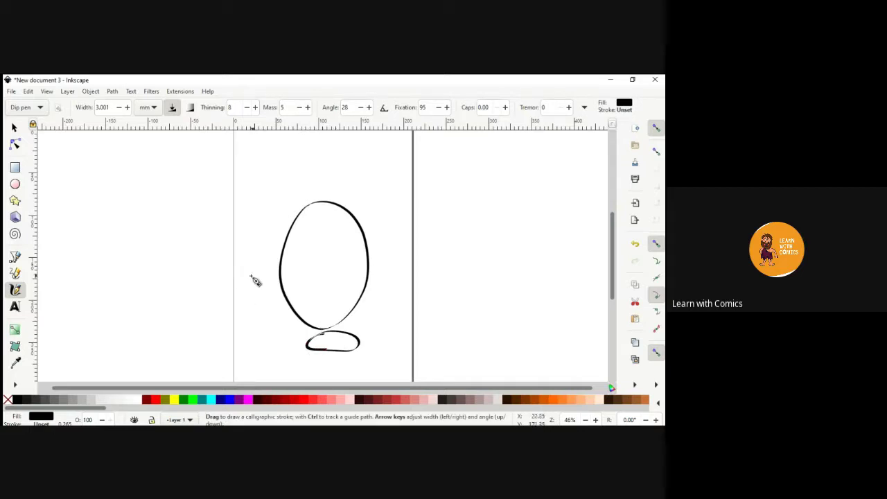
# - Draw a pair of short motion lines on each side of the oval and a curved leader line with handwritten lettering at its end
pyautogui.moveTo(249, 276); pyautogui.dragTo(254, 298)
pyautogui.moveTo(378, 286); pyautogui.dragTo(382, 301)
pyautogui.moveTo(388, 297)
pyautogui.mouseDown()
pyautogui.moveTo(448, 262)
pyautogui.moveTo(469, 247)
pyautogui.mouseUp()
pyautogui.moveTo(470, 247); pyautogui.dragTo(471, 240)
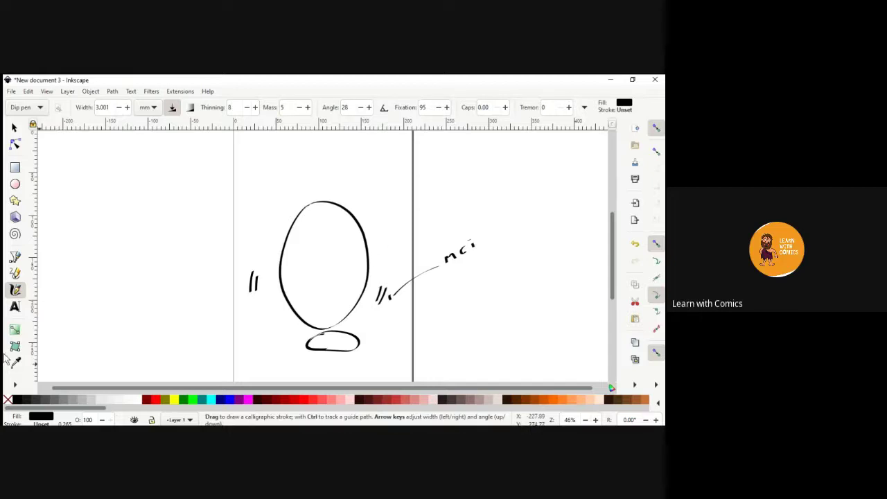
# - Try to add a 14 pt text label over the handwritten letters at the end of the leader line
pyautogui.click(15, 307)
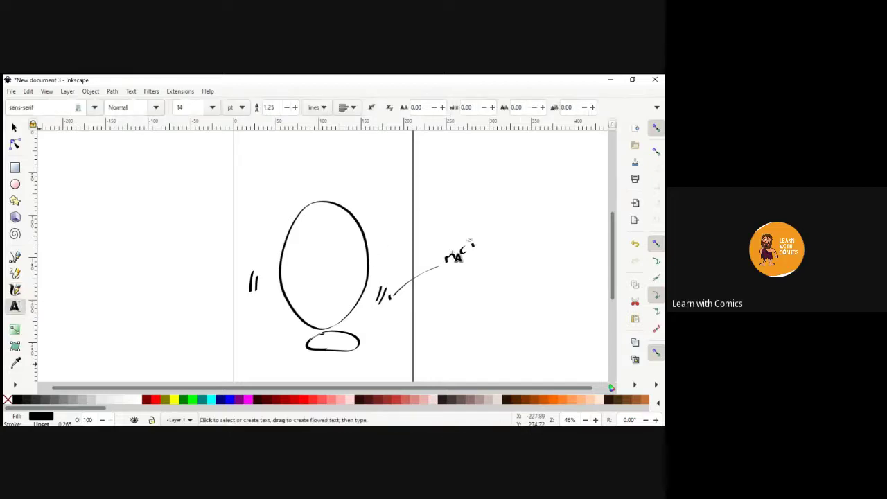
pyautogui.click(454, 250)
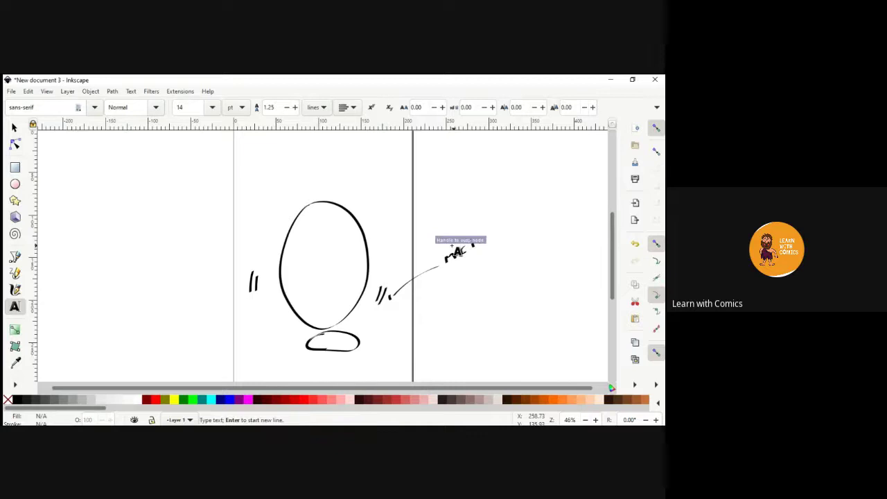
pyautogui.write('Hello')
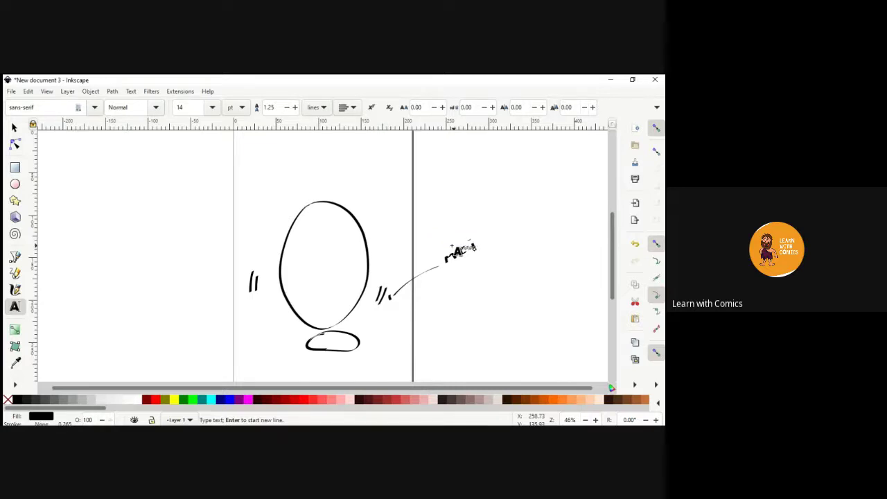
pyautogui.write(' Wo')
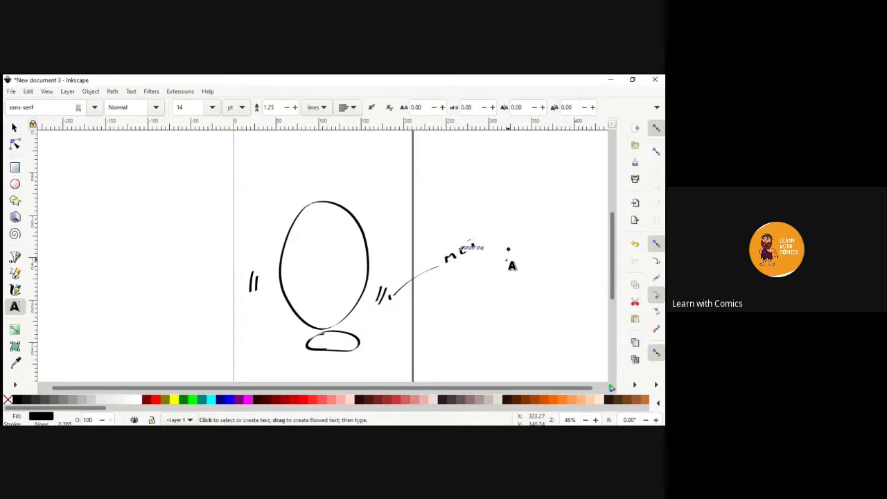
# - Undo the text label and the handwritten letters at the end of the leader line
pyautogui.hotkey('ctrl', 'z')
pyautogui.hotkey('ctrl', 'z')
pyautogui.hotkey('ctrl', 'z')
pyautogui.hotkey('ctrl', 'z')
pyautogui.hotkey('ctrl', 'z')
pyautogui.hotkey('ctrl', 'z')
pyautogui.hotkey('ctrl', 'z')
pyautogui.hotkey('ctrl', 'z')
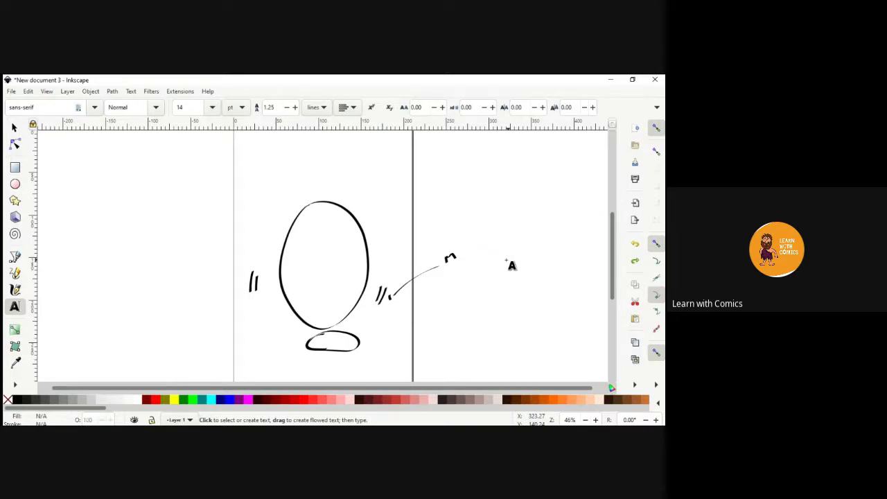
pyautogui.hotkey('ctrl', 'z')
pyautogui.hotkey('ctrl', 'z')
# - Add the text label "MOTION LINESS" at the end of the leader line and set its font size to 28 pt
pyautogui.click(439, 257)
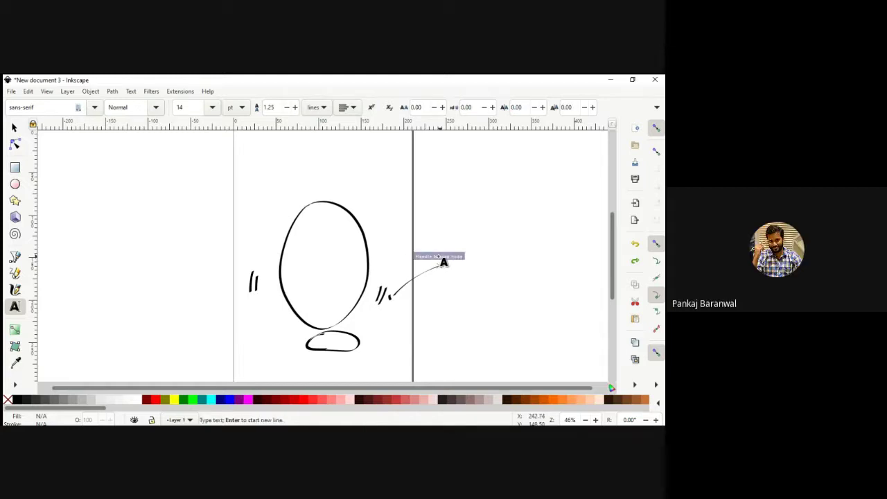
pyautogui.write('door')
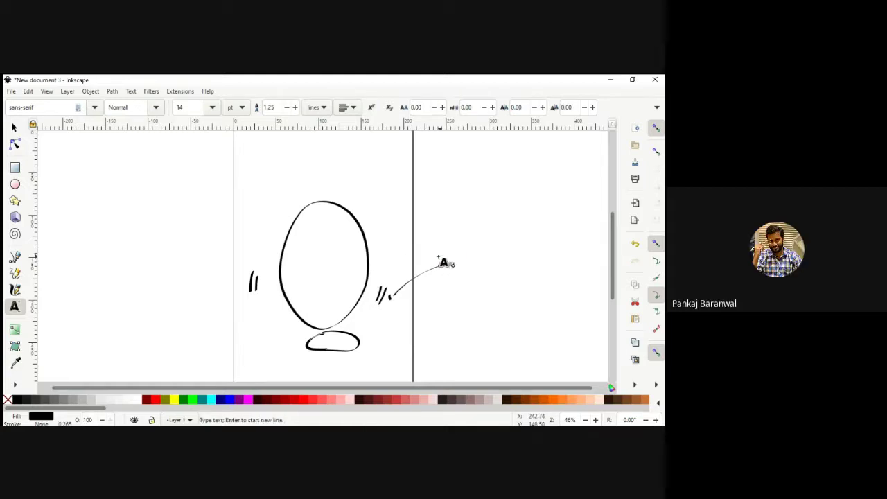
pyautogui.write('bell')
pyautogui.press('Escape')
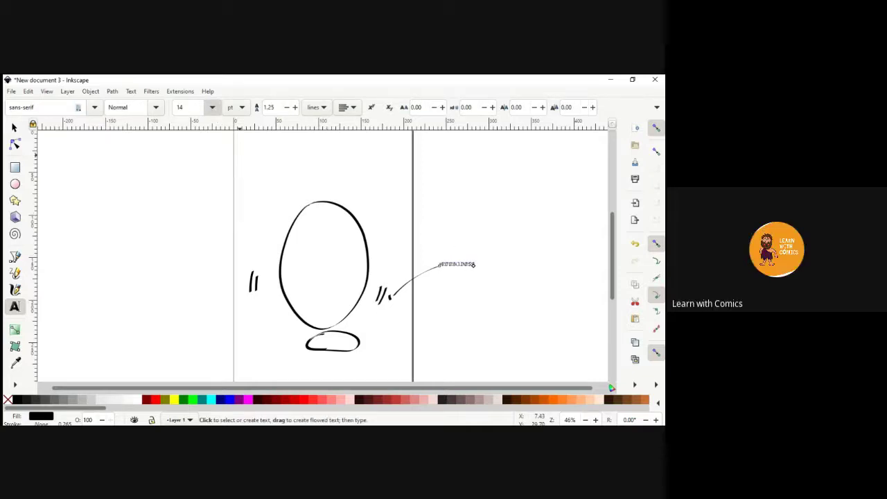
pyautogui.click(474, 262)
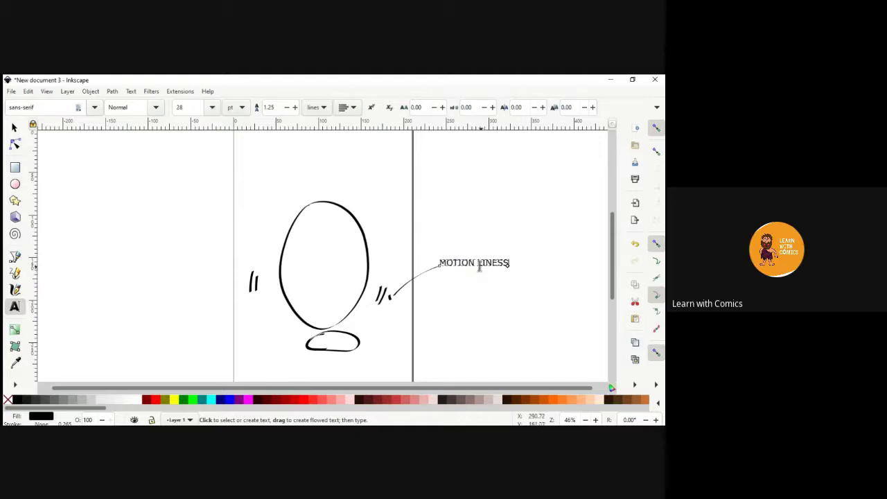
pyautogui.press('Escape')
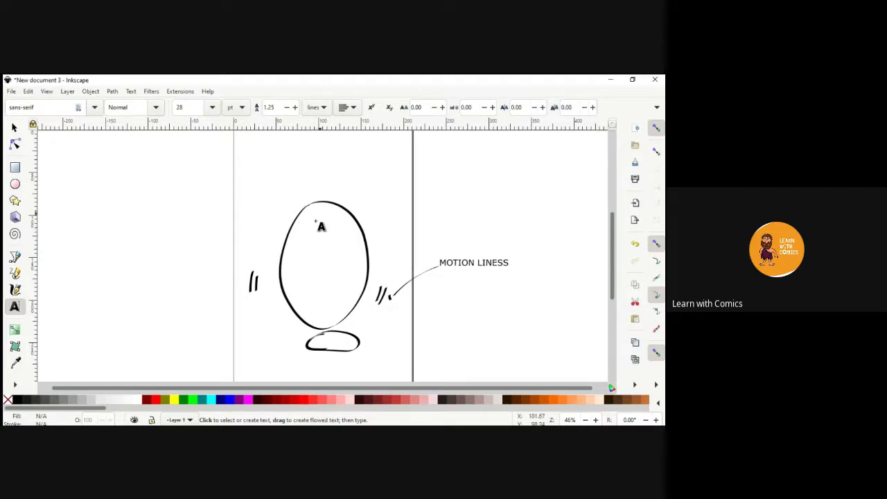
# - Draw two oval eyes with black pupils inside the large oval using the Calligraphy tool
pyautogui.click(17, 291)
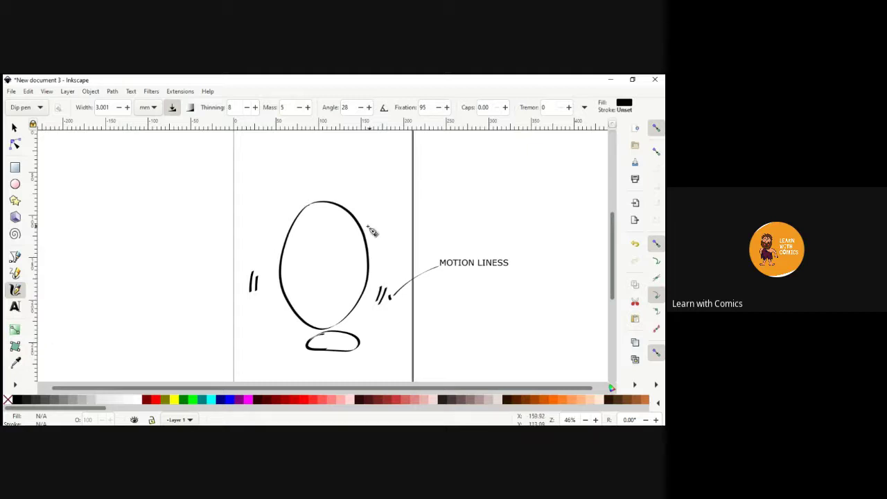
pyautogui.click(322, 238)
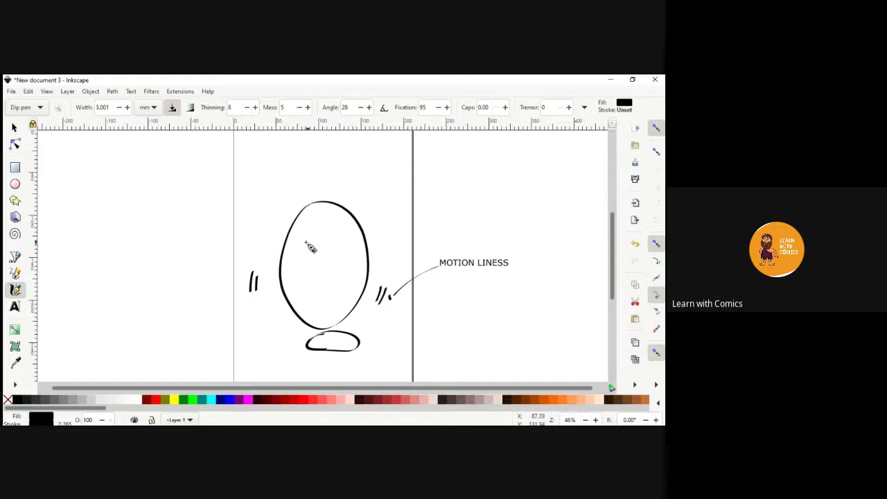
pyautogui.moveTo(307, 249)
pyautogui.mouseDown()
pyautogui.moveTo(315, 279)
pyautogui.moveTo(321, 262)
pyautogui.moveTo(300, 243)
pyautogui.moveTo(329, 274)
pyautogui.moveTo(347, 261)
pyautogui.moveTo(338, 241)
pyautogui.moveTo(304, 247)
pyautogui.moveTo(304, 258)
pyautogui.moveTo(313, 259)
pyautogui.moveTo(306, 248)
pyautogui.moveTo(336, 250)
pyautogui.moveTo(310, 255)
pyautogui.moveTo(314, 262)
pyautogui.moveTo(309, 250)
pyautogui.moveTo(314, 264)
pyautogui.moveTo(311, 254)
pyautogui.moveTo(314, 263)
pyautogui.moveTo(335, 254)
pyautogui.mouseUp()
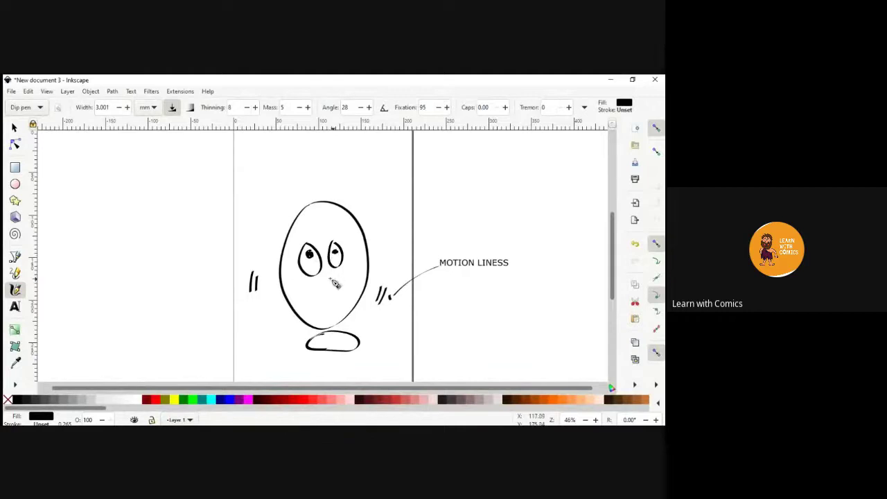
# - Draw a smiling mouth with a tooth below the eyes, and a curved waistline with vertical stripes across the oval's lower part
pyautogui.click(335, 286)
pyautogui.moveTo(334, 287)
pyautogui.mouseDown()
pyautogui.moveTo(305, 284)
pyautogui.moveTo(314, 285)
pyautogui.moveTo(305, 297)
pyautogui.moveTo(318, 287)
pyautogui.moveTo(312, 299)
pyautogui.moveTo(322, 297)
pyautogui.moveTo(325, 284)
pyautogui.moveTo(283, 294)
pyautogui.moveTo(328, 300)
pyautogui.moveTo(377, 263)
pyautogui.mouseUp()
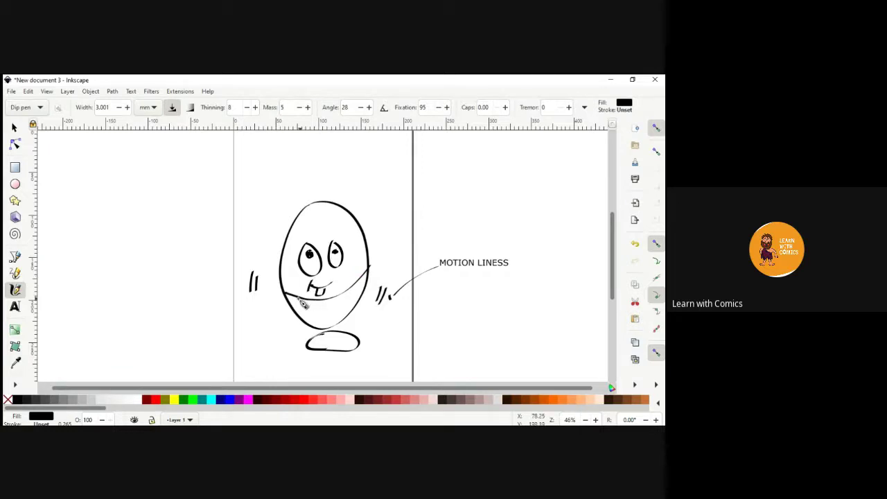
pyautogui.moveTo(298, 295)
pyautogui.mouseDown()
pyautogui.moveTo(302, 326)
pyautogui.moveTo(304, 307)
pyautogui.moveTo(304, 327)
pyautogui.moveTo(317, 308)
pyautogui.moveTo(322, 334)
pyautogui.moveTo(322, 301)
pyautogui.moveTo(328, 334)
pyautogui.moveTo(321, 326)
pyautogui.moveTo(334, 295)
pyautogui.moveTo(343, 323)
pyautogui.moveTo(339, 301)
pyautogui.moveTo(352, 327)
pyautogui.mouseUp()
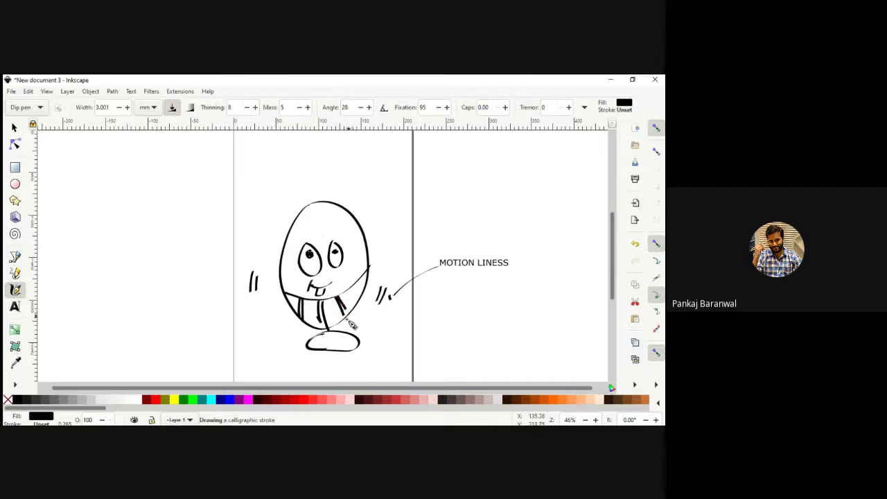
pyautogui.moveTo(353, 282); pyautogui.dragTo(360, 311)
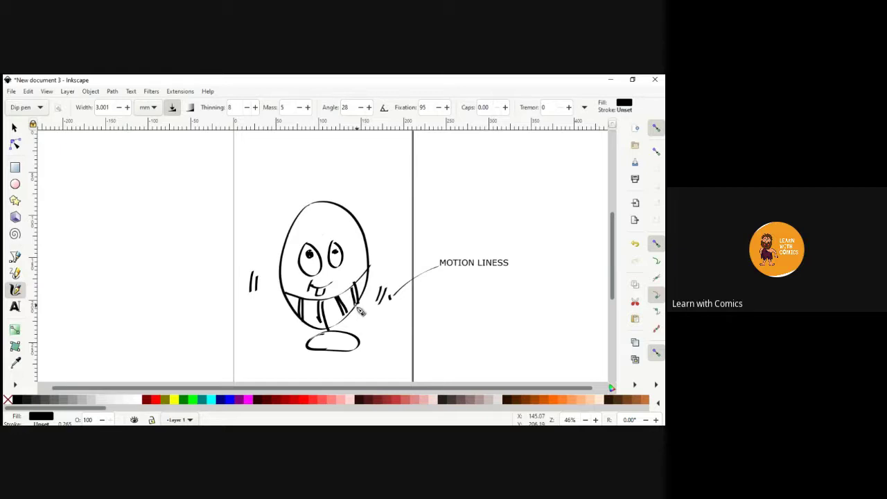
# - Add the text title "OVAL" above the character and set its font size to 32 pt
pyautogui.click(15, 307)
pyautogui.click(263, 158)
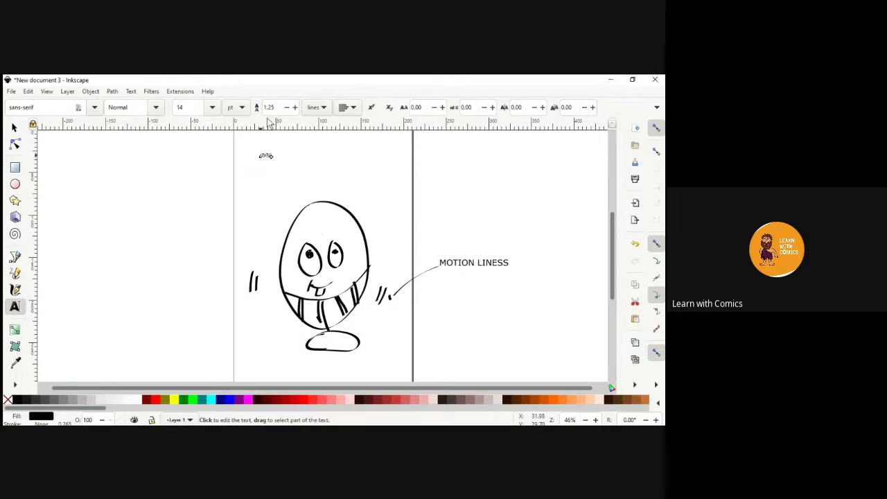
pyautogui.click(211, 108)
pyautogui.click(178, 327)
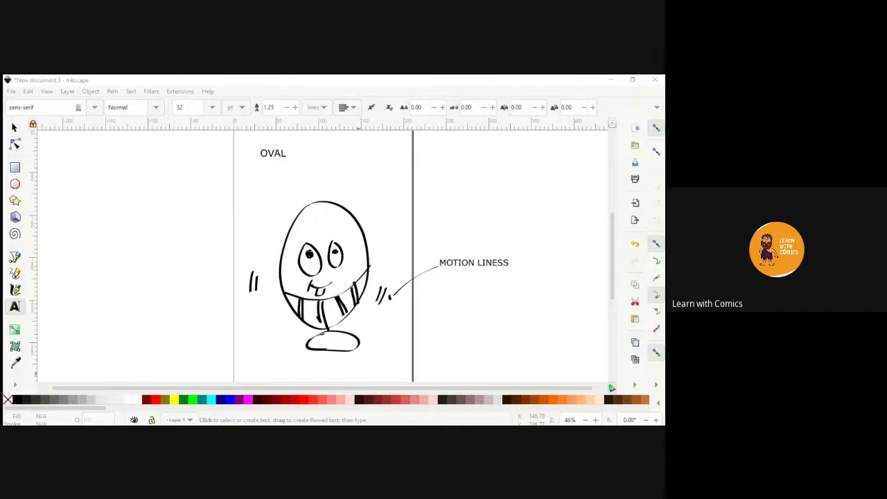
pyautogui.click(560, 368)
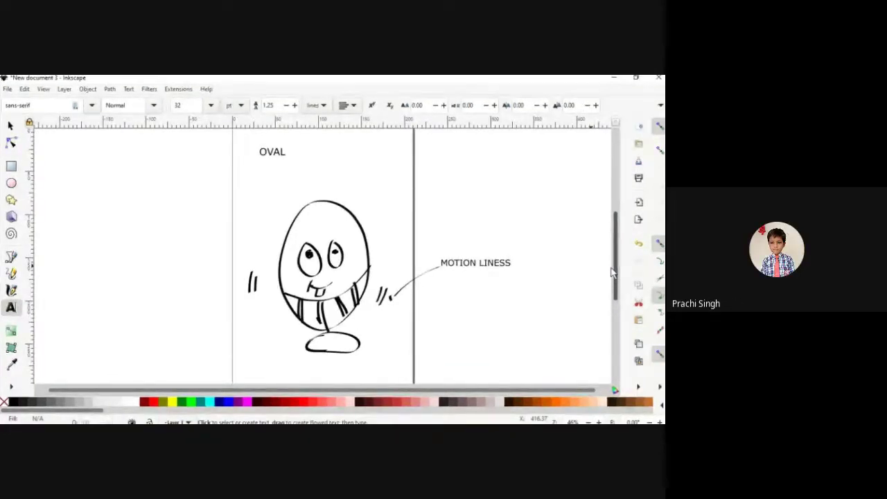
pyautogui.moveTo(612, 277)
pyautogui.mouseDown()
pyautogui.moveTo(615, 197)
pyautogui.moveTo(626, 295)
pyautogui.moveTo(621, 255)
pyautogui.mouseUp()
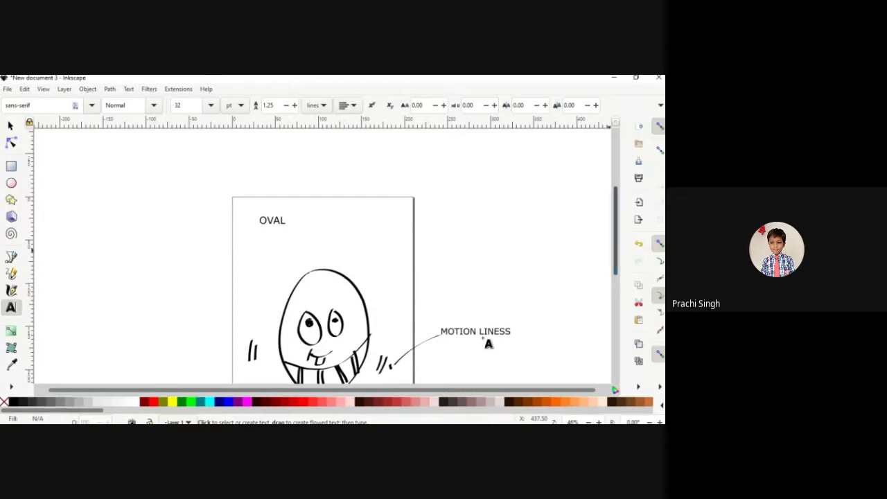
pyautogui.click(448, 368)
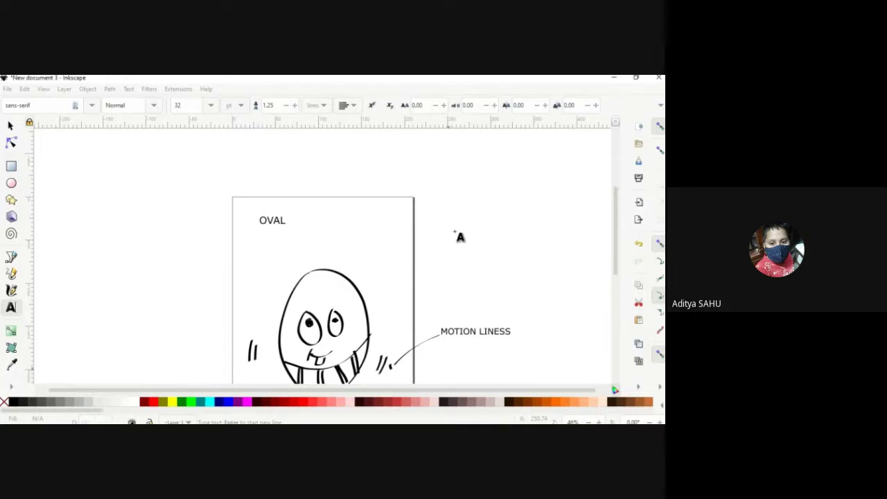
pyautogui.moveTo(618, 248); pyautogui.dragTo(627, 355)
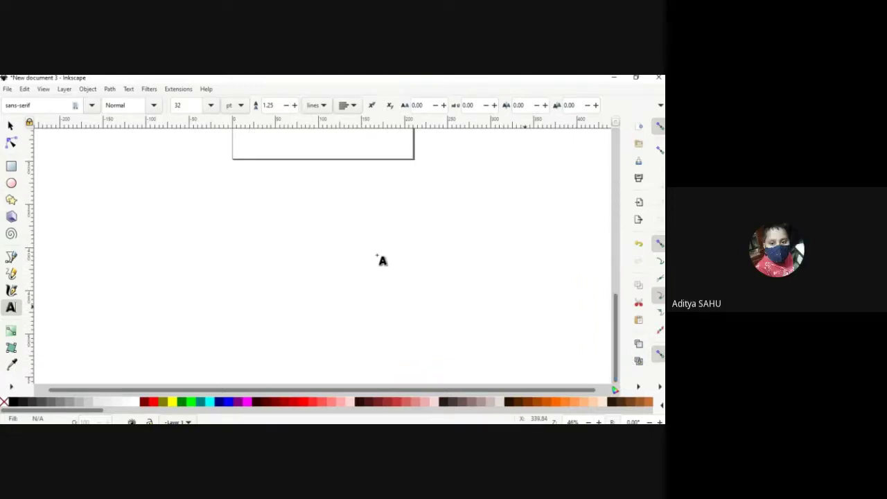
pyautogui.click(11, 308)
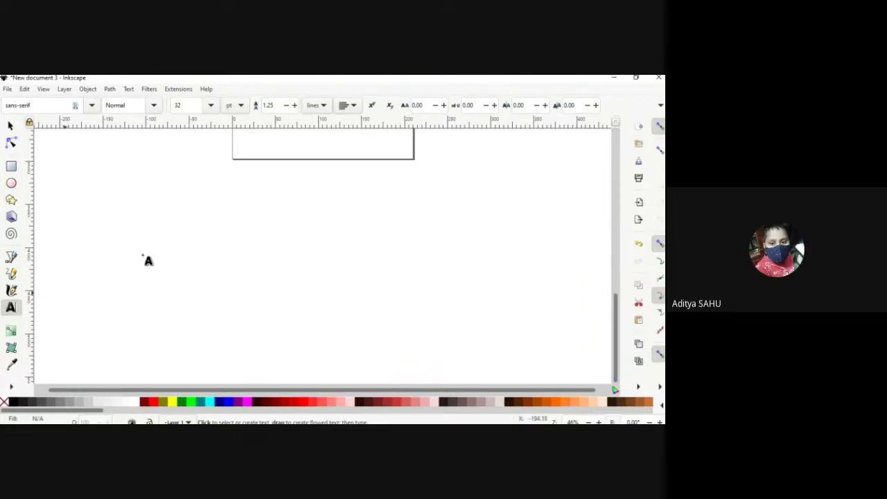
# - Add the text title "ALBERT EGG-STEIN" just below the page border and set its font size to 32 pt
pyautogui.click(225, 176)
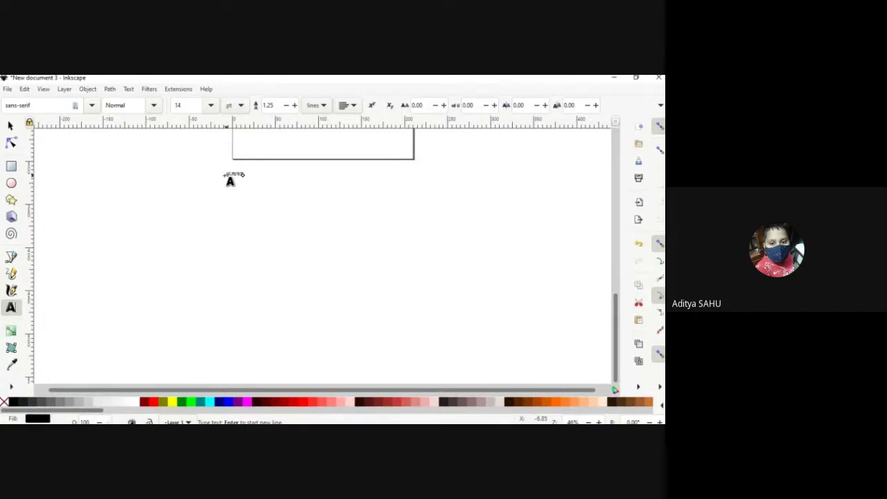
pyautogui.write('ALBERT EI')
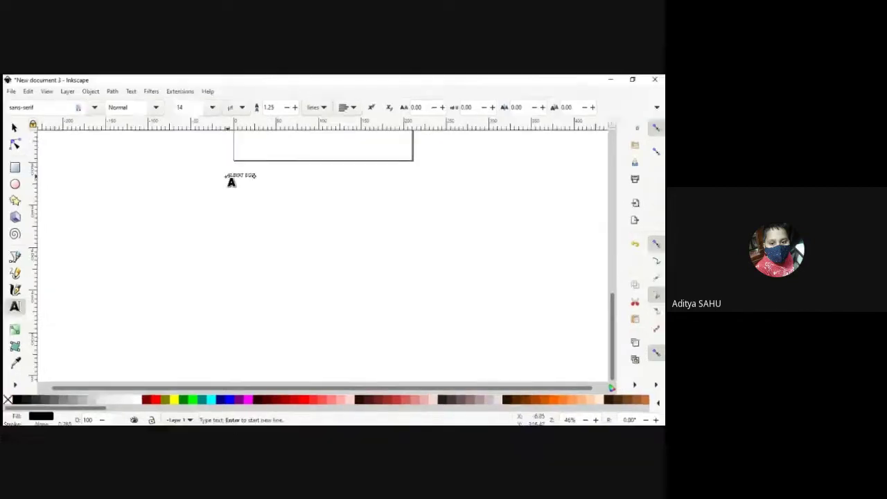
pyautogui.write('NSTEIN')
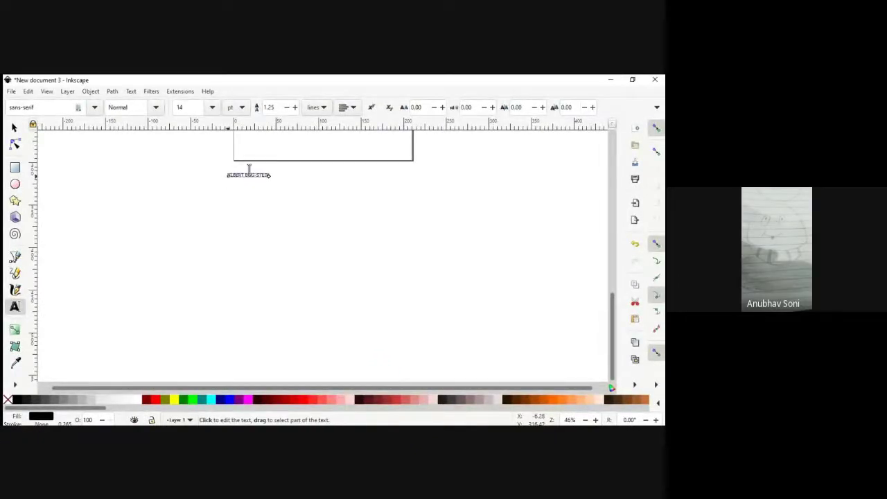
pyautogui.press('Escape')
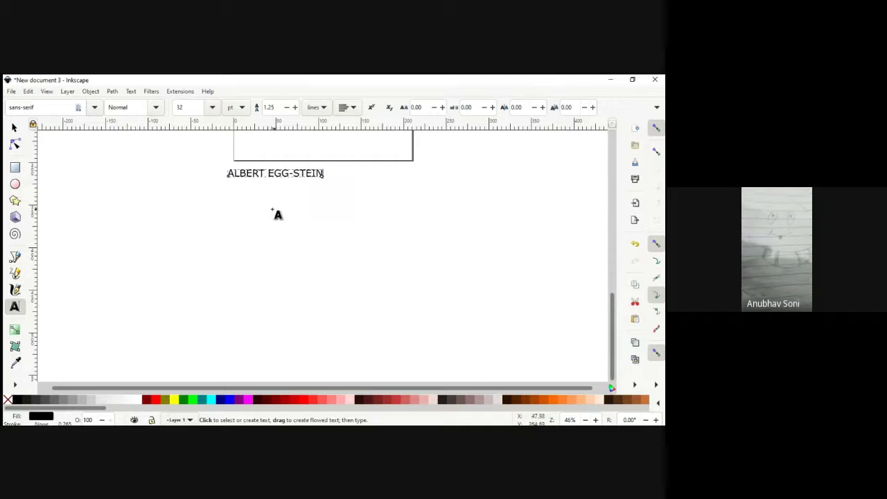
pyautogui.click(335, 177)
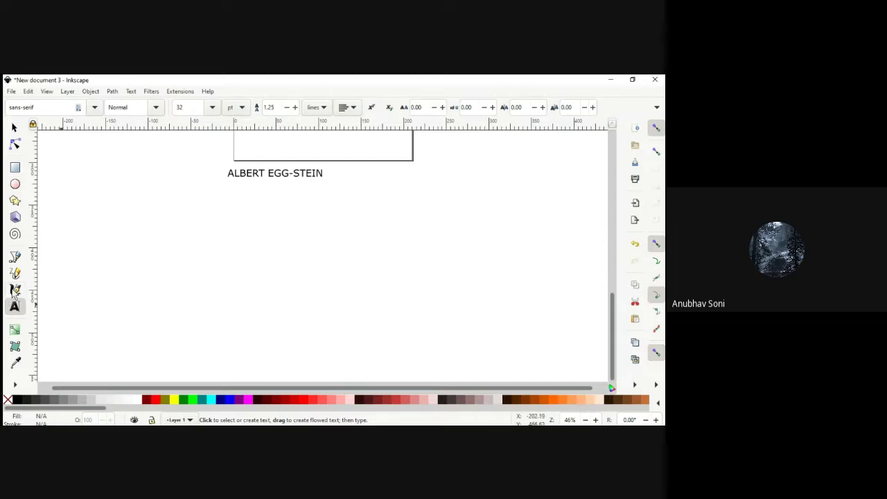
# - Draw a large egg-shaped outline below the title with the Calligraphy tool, and a flat oval shadow with zigzag hatching beneath it
pyautogui.click(15, 289)
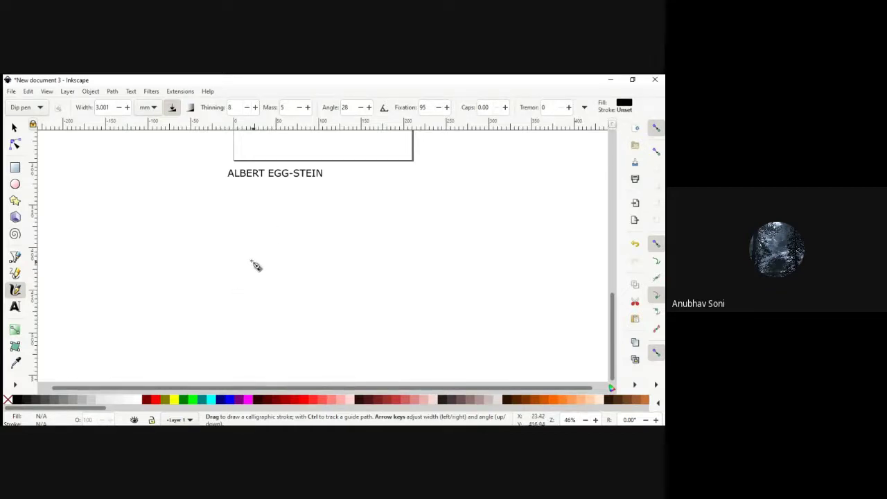
pyautogui.click(326, 219)
pyautogui.moveTo(352, 241); pyautogui.dragTo(336, 249)
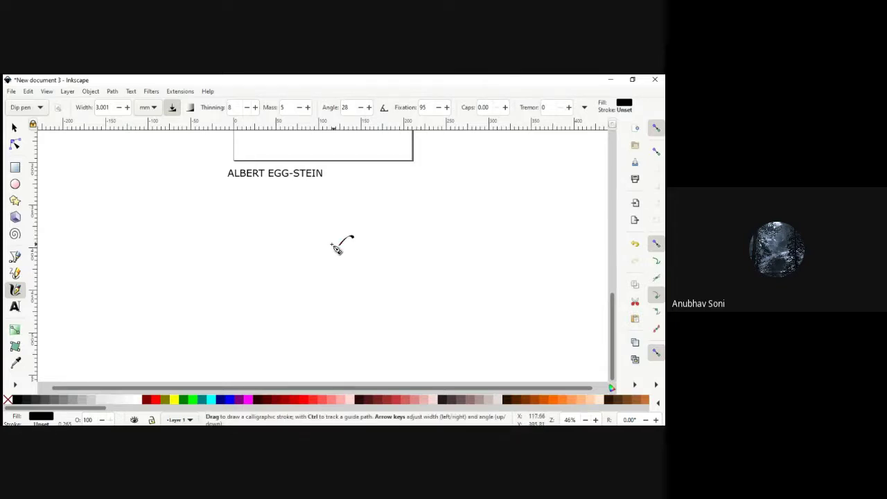
pyautogui.hotkey('ctrl', 'z')
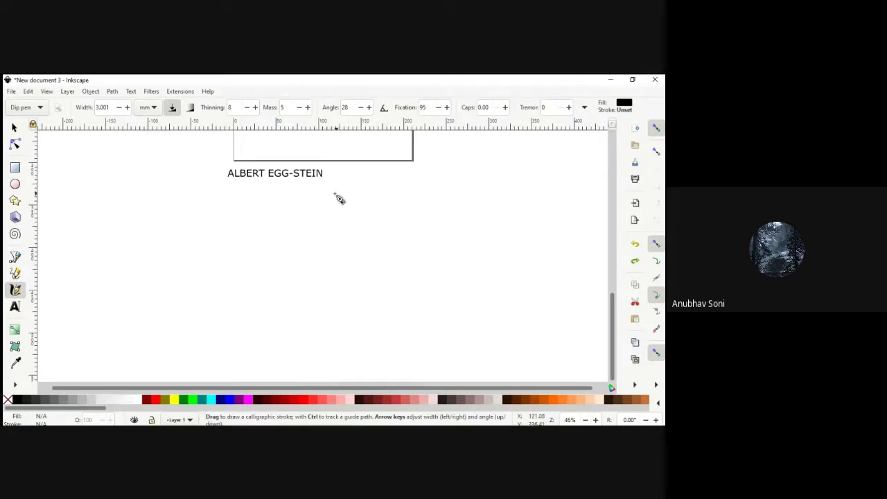
pyautogui.moveTo(336, 196)
pyautogui.mouseDown()
pyautogui.moveTo(310, 244)
pyautogui.moveTo(317, 276)
pyautogui.moveTo(356, 299)
pyautogui.moveTo(385, 289)
pyautogui.moveTo(407, 261)
pyautogui.moveTo(409, 242)
pyautogui.moveTo(388, 211)
pyautogui.moveTo(329, 200)
pyautogui.mouseUp()
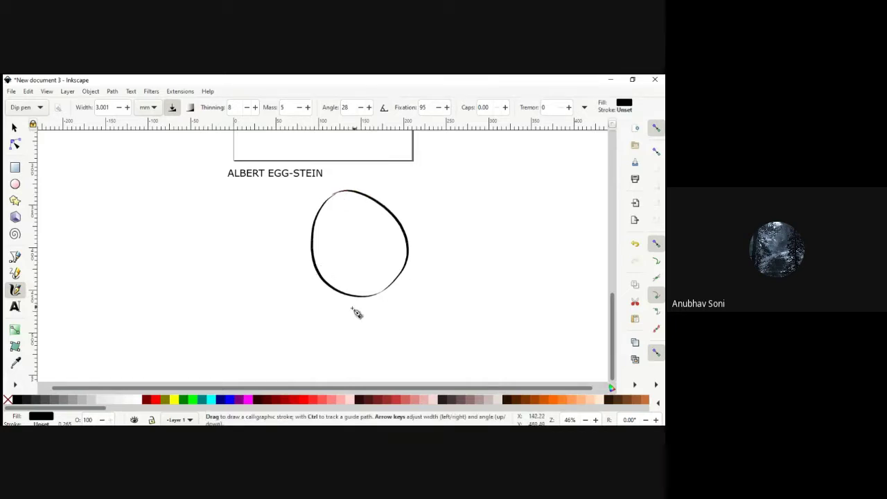
pyautogui.moveTo(382, 309)
pyautogui.mouseDown()
pyautogui.moveTo(328, 317)
pyautogui.moveTo(366, 337)
pyautogui.moveTo(395, 331)
pyautogui.moveTo(393, 315)
pyautogui.mouseUp()
pyautogui.moveTo(334, 320)
pyautogui.mouseDown()
pyautogui.moveTo(356, 317)
pyautogui.moveTo(354, 333)
pyautogui.moveTo(365, 309)
pyautogui.moveTo(361, 324)
pyautogui.moveTo(374, 312)
pyautogui.moveTo(369, 333)
pyautogui.moveTo(383, 309)
pyautogui.moveTo(395, 327)
pyautogui.mouseUp()
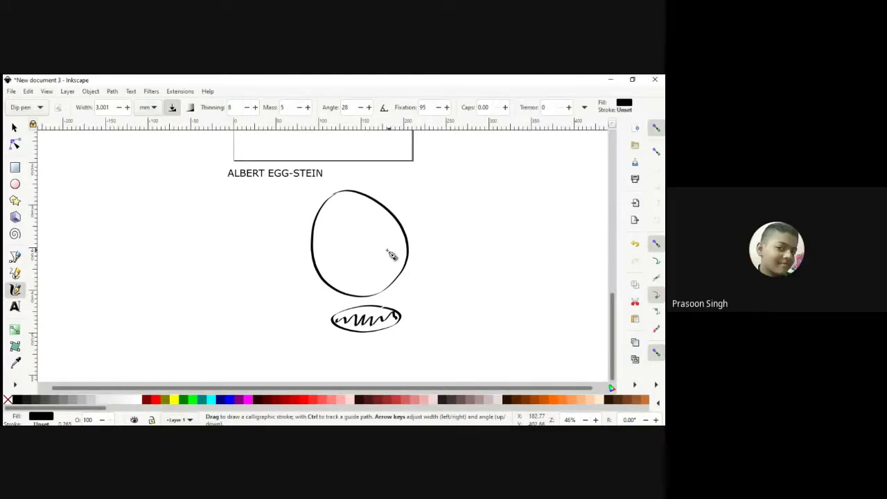
# - Draw a pair of short motion lines on each side of the egg shape
pyautogui.click(306, 264)
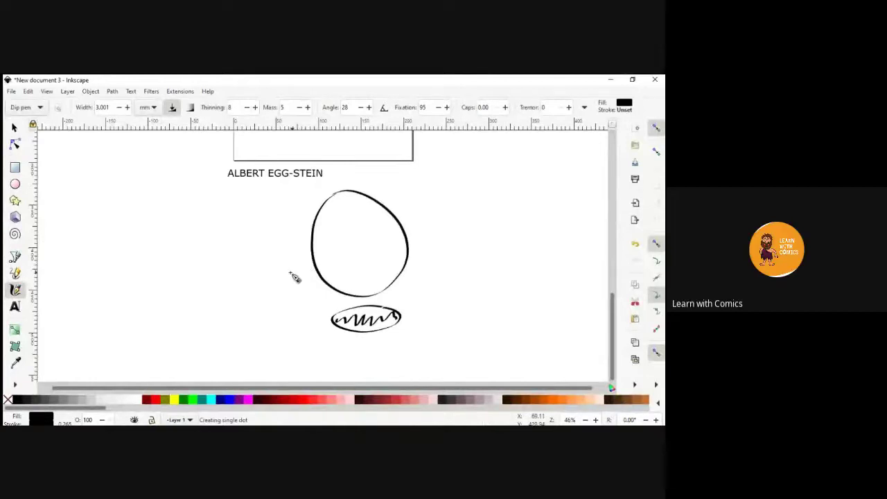
pyautogui.moveTo(292, 264); pyautogui.dragTo(300, 278)
pyautogui.moveTo(422, 240)
pyautogui.mouseDown()
pyautogui.moveTo(424, 254)
pyautogui.moveTo(430, 243)
pyautogui.moveTo(424, 265)
pyautogui.mouseUp()
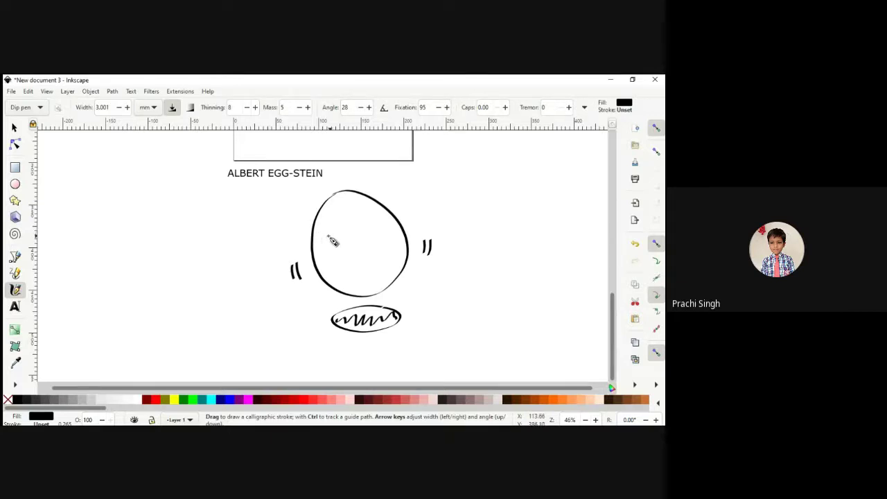
# - Draw two half-closed eyes with dark pupils inside the egg shape
pyautogui.moveTo(333, 240); pyautogui.dragTo(347, 232)
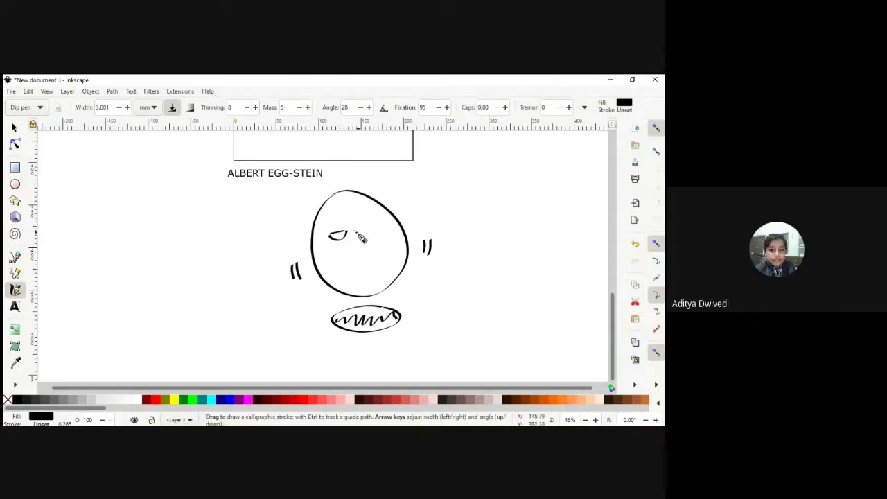
pyautogui.moveTo(361, 229)
pyautogui.mouseDown()
pyautogui.moveTo(385, 230)
pyautogui.moveTo(366, 235)
pyautogui.moveTo(381, 242)
pyautogui.moveTo(382, 230)
pyautogui.moveTo(339, 236)
pyautogui.moveTo(374, 235)
pyautogui.mouseUp()
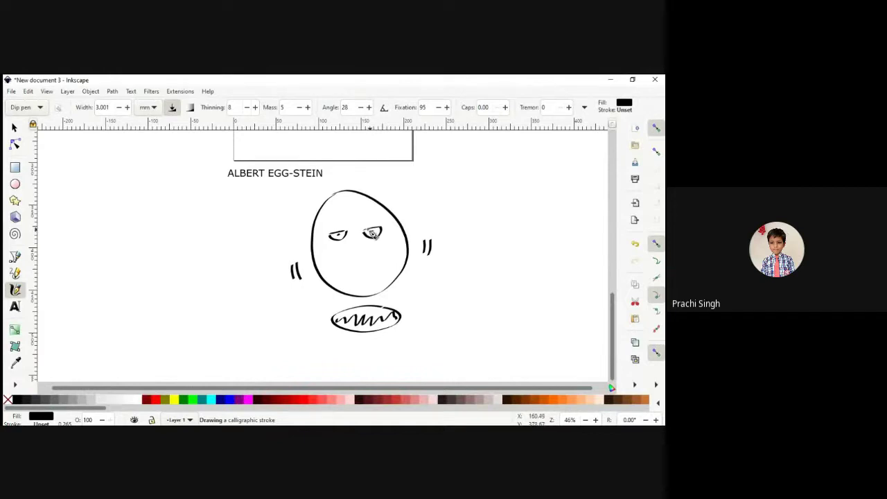
pyautogui.moveTo(373, 234); pyautogui.dragTo(337, 235)
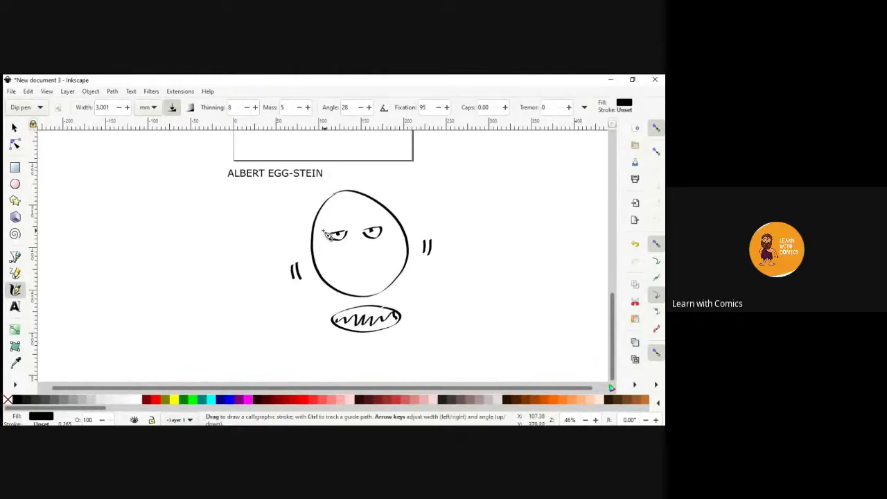
# - Draw two bushy pointed eyebrows above the eyes, and a small nose with a moustached mouth below them
pyautogui.moveTo(323, 230); pyautogui.dragTo(324, 231)
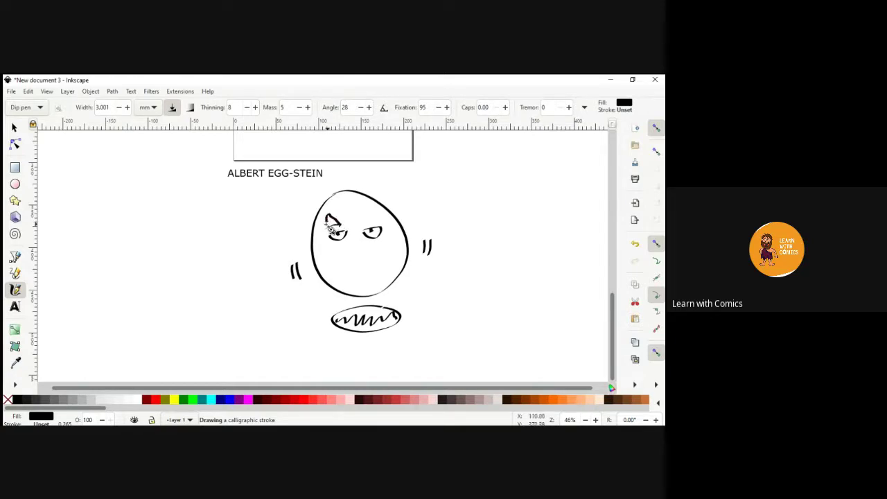
pyautogui.moveTo(325, 228); pyautogui.dragTo(341, 226)
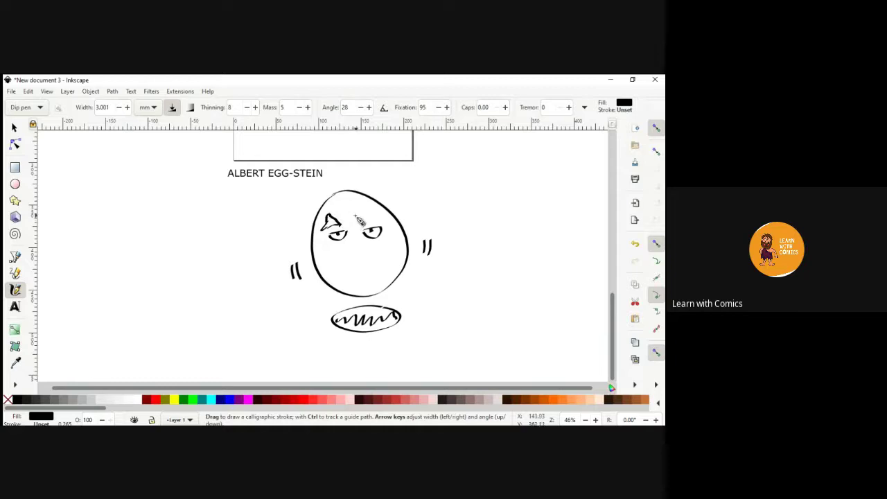
pyautogui.moveTo(361, 223)
pyautogui.mouseDown()
pyautogui.moveTo(373, 216)
pyautogui.moveTo(357, 209)
pyautogui.moveTo(358, 225)
pyautogui.moveTo(373, 222)
pyautogui.mouseUp()
pyautogui.moveTo(350, 259)
pyautogui.mouseDown()
pyautogui.moveTo(364, 251)
pyautogui.moveTo(381, 264)
pyautogui.moveTo(349, 259)
pyautogui.moveTo(353, 273)
pyautogui.mouseUp()
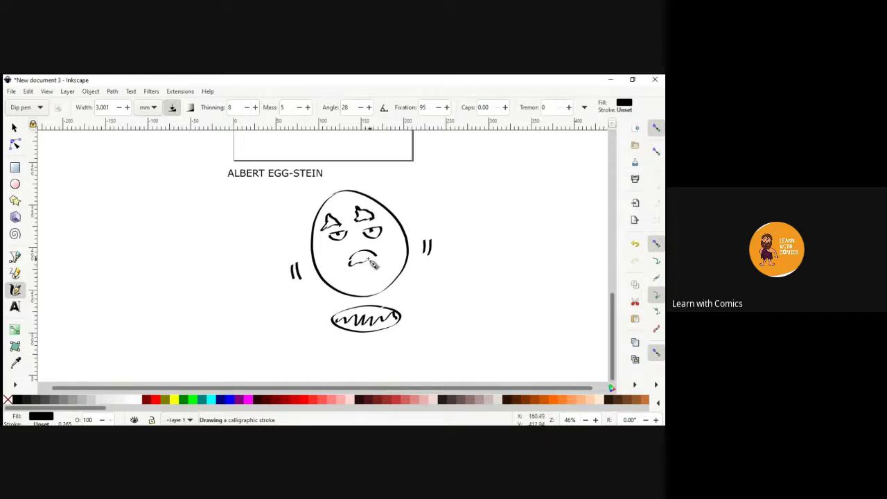
pyautogui.moveTo(378, 262)
pyautogui.mouseDown()
pyautogui.moveTo(362, 266)
pyautogui.moveTo(356, 248)
pyautogui.mouseUp()
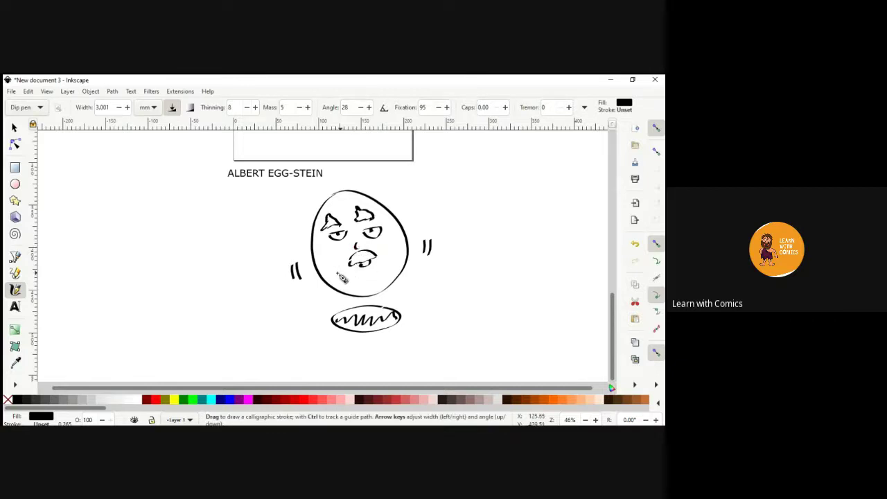
# - Draw a curved waistline with vertical stripes across the egg's lower part, and spiky hair around the top of the head
pyautogui.moveTo(326, 276)
pyautogui.mouseDown()
pyautogui.moveTo(378, 268)
pyautogui.moveTo(404, 230)
pyautogui.moveTo(335, 280)
pyautogui.mouseUp()
pyautogui.moveTo(333, 281)
pyautogui.mouseDown()
pyautogui.moveTo(355, 301)
pyautogui.moveTo(359, 276)
pyautogui.moveTo(360, 290)
pyautogui.mouseUp()
pyautogui.moveTo(363, 281)
pyautogui.mouseDown()
pyautogui.moveTo(367, 294)
pyautogui.moveTo(385, 297)
pyautogui.mouseUp()
pyautogui.moveTo(394, 258)
pyautogui.mouseDown()
pyautogui.moveTo(389, 284)
pyautogui.moveTo(390, 260)
pyautogui.moveTo(395, 282)
pyautogui.moveTo(401, 247)
pyautogui.mouseUp()
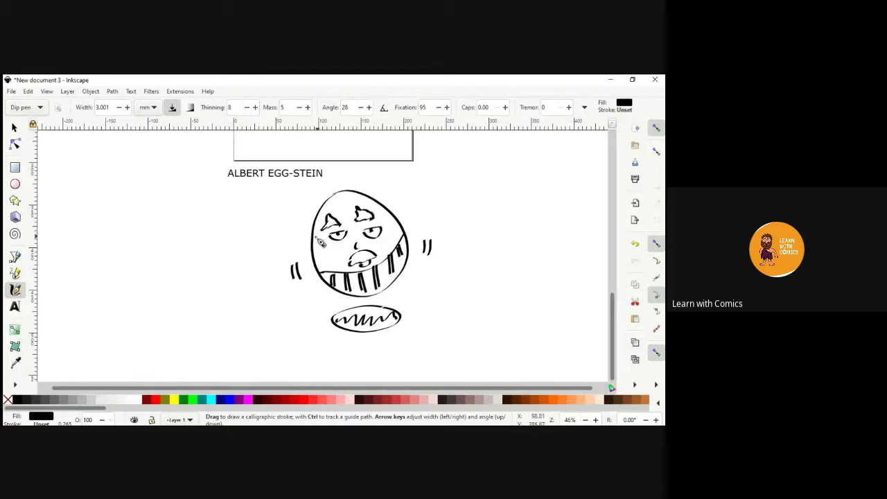
pyautogui.moveTo(311, 246)
pyautogui.mouseDown()
pyautogui.moveTo(270, 239)
pyautogui.moveTo(276, 226)
pyautogui.moveTo(292, 227)
pyautogui.moveTo(286, 189)
pyautogui.moveTo(302, 198)
pyautogui.moveTo(297, 203)
pyautogui.moveTo(305, 196)
pyautogui.moveTo(300, 181)
pyautogui.moveTo(317, 184)
pyautogui.moveTo(326, 149)
pyautogui.moveTo(336, 180)
pyautogui.moveTo(344, 161)
pyautogui.moveTo(353, 180)
pyautogui.moveTo(377, 179)
pyautogui.moveTo(379, 171)
pyautogui.moveTo(376, 187)
pyautogui.moveTo(392, 171)
pyautogui.moveTo(396, 203)
pyautogui.mouseUp()
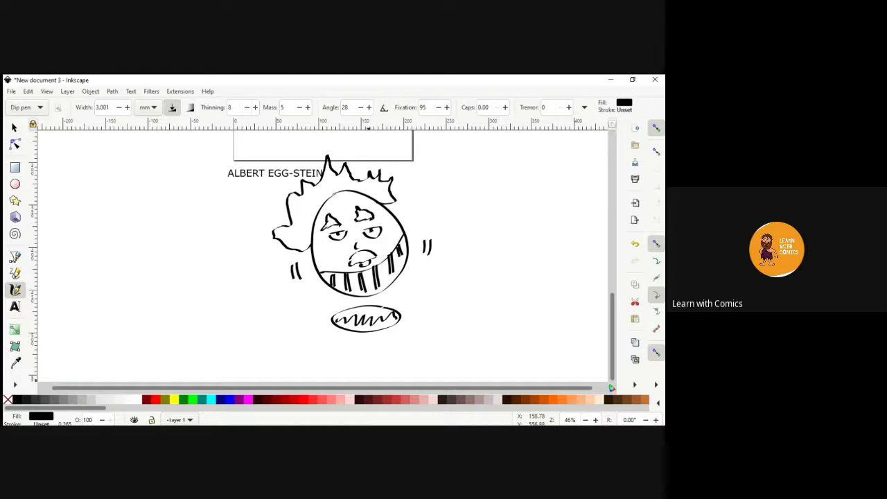
pyautogui.click(168, 407)
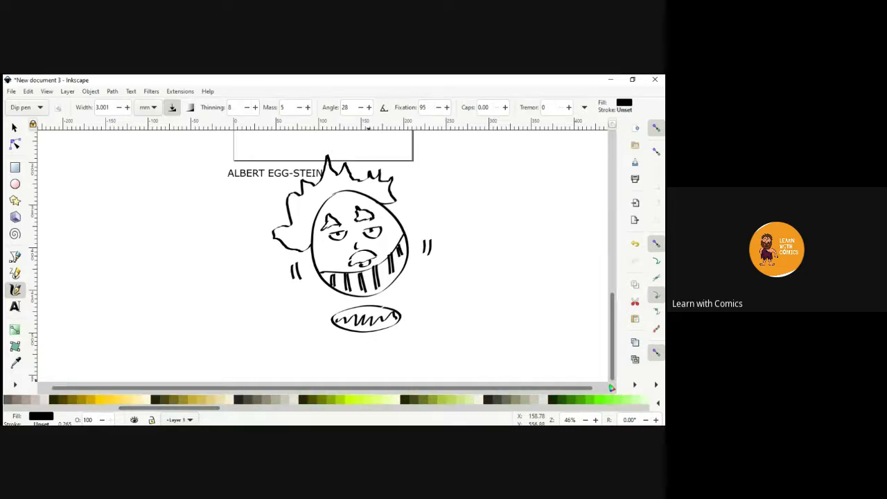
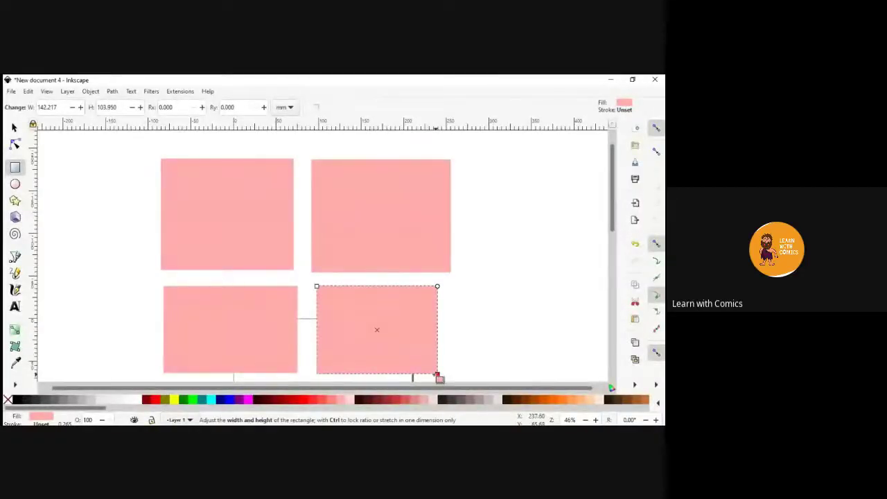
# - Enlarge the two lower pink panel rectangles, making the left one about 166 by 111 mm
pyautogui.moveTo(436, 374); pyautogui.dragTo(445, 381)
pyautogui.moveTo(610, 216); pyautogui.dragTo(611, 230)
pyautogui.click(273, 300)
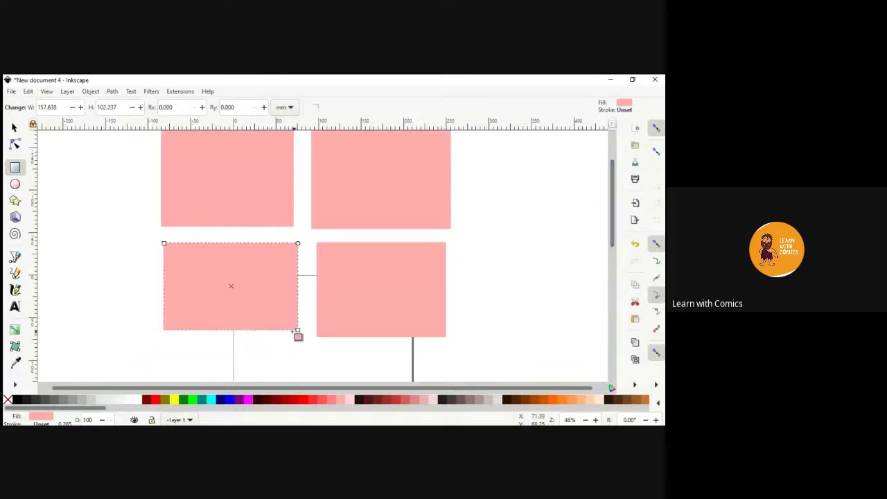
pyautogui.moveTo(296, 331); pyautogui.dragTo(307, 340)
pyautogui.moveTo(612, 246); pyautogui.dragTo(612, 228)
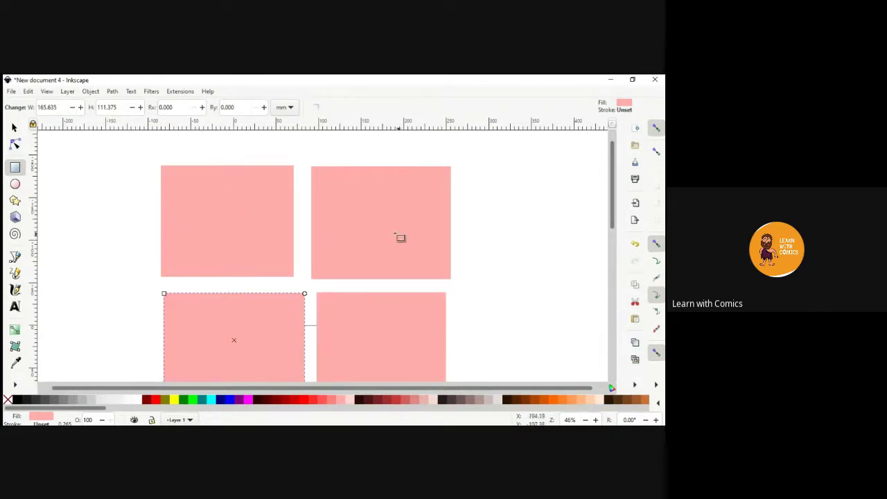
# - Draw two tall thin pink strips flanking the panels, about 6 by 267 mm on the left and 7 by 272 mm on the right
pyautogui.moveTo(342, 337); pyautogui.dragTo(341, 331)
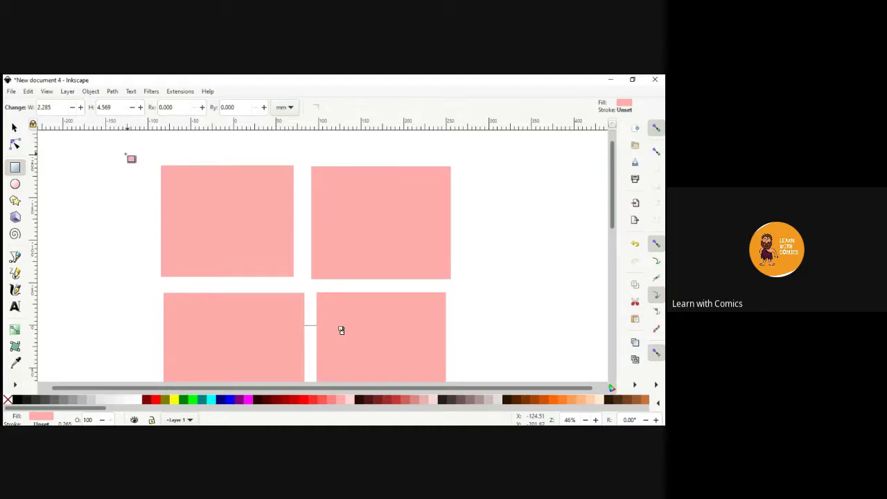
pyautogui.moveTo(127, 154)
pyautogui.mouseDown()
pyautogui.moveTo(128, 353)
pyautogui.moveTo(115, 382)
pyautogui.moveTo(125, 384)
pyautogui.mouseUp()
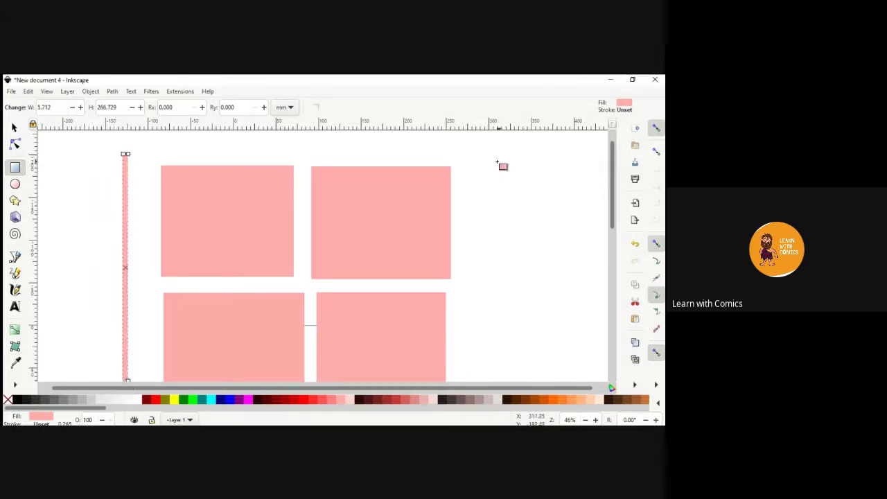
pyautogui.moveTo(489, 153); pyautogui.dragTo(485, 386)
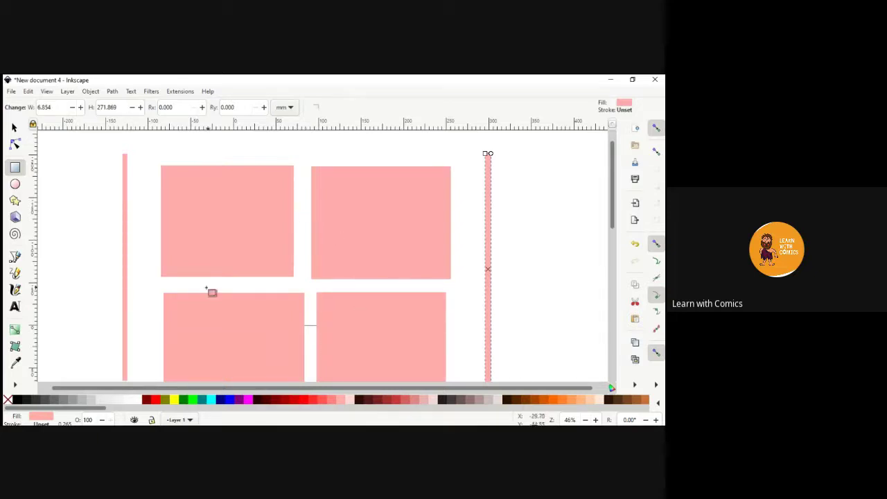
# - Add the text label "GUTTER" in the gap between the upper and lower panels and set its font size to 28 pt
pyautogui.click(15, 306)
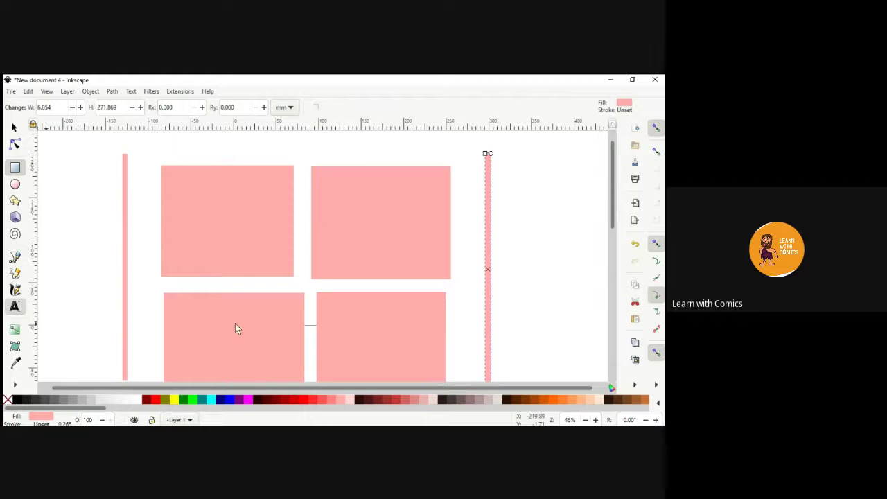
pyautogui.click(280, 286)
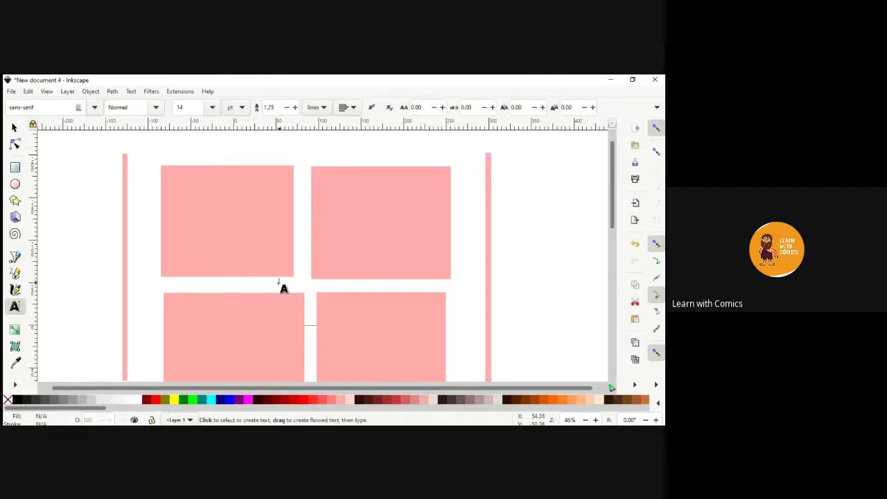
pyautogui.write('gutter')
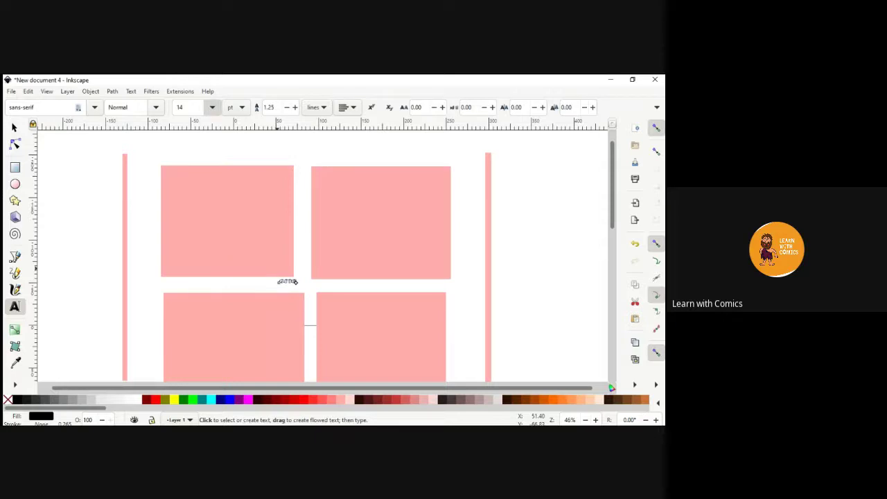
pyautogui.click(189, 312)
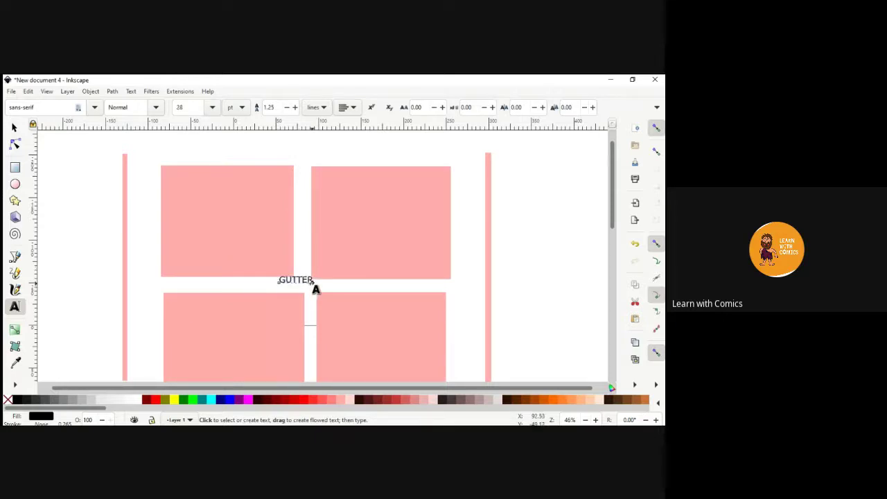
pyautogui.hotkey('ctrl', 'a')
pyautogui.click(554, 226)
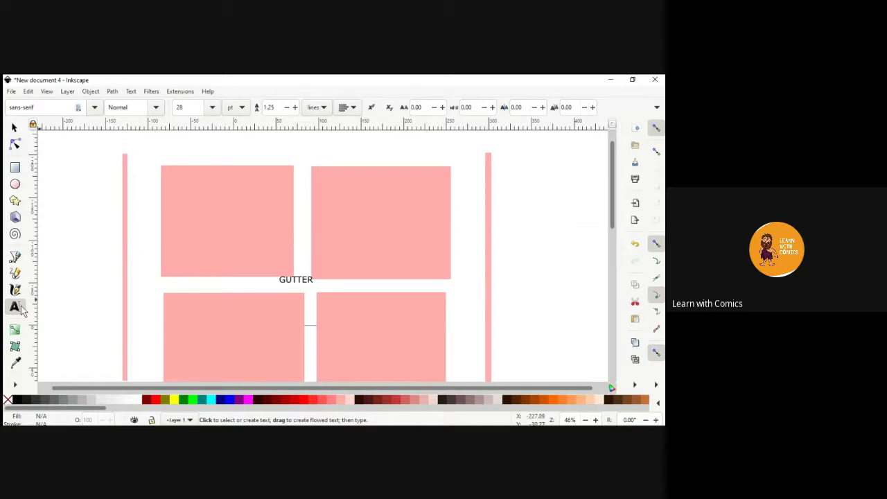
# - Add the text "STORY BOARD NAME +hero" in the upper-left panel and set its font size to 32 pt
pyautogui.click(207, 214)
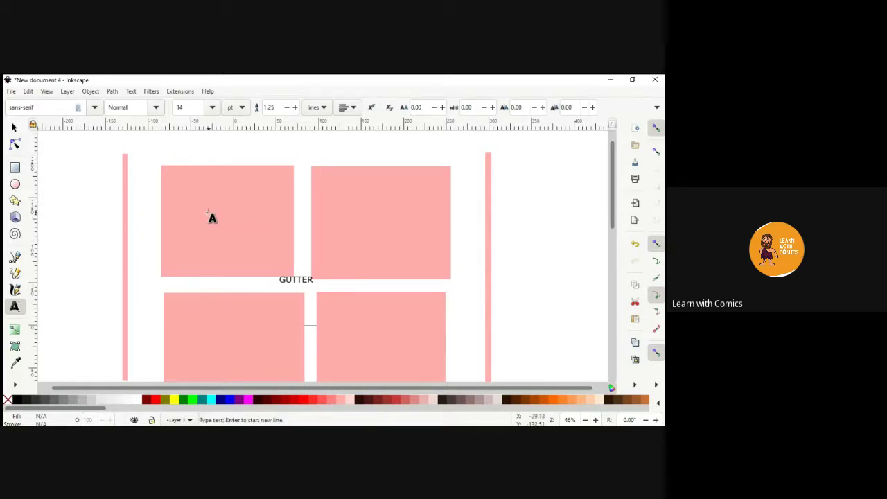
pyautogui.write('STORY 6')
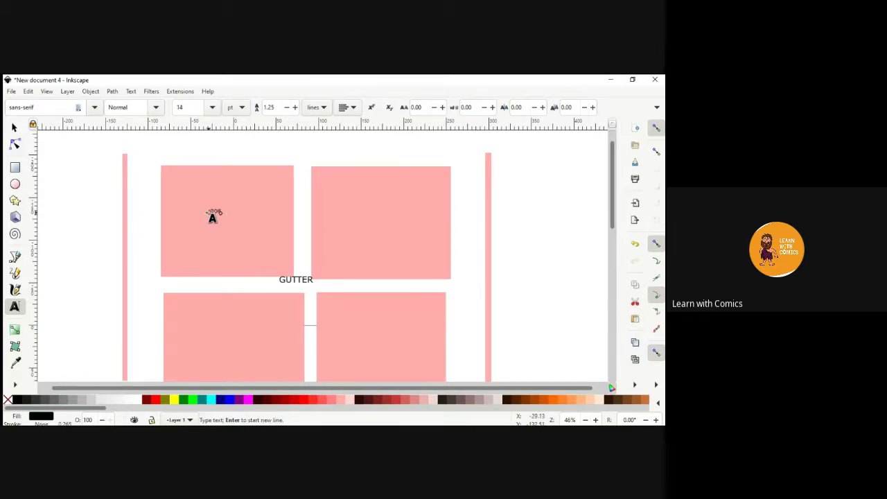
pyautogui.write('OARD NAME : Fish')
pyautogui.press('Escape')
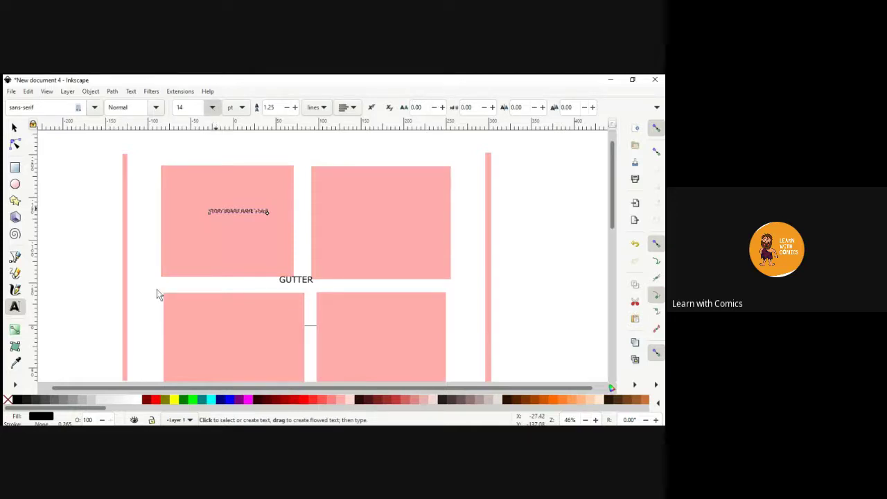
pyautogui.click(185, 329)
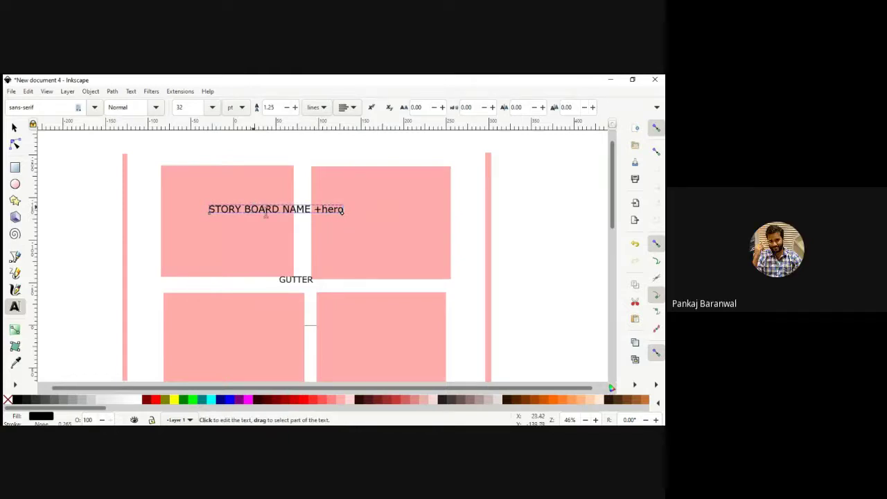
# - Narrow the storyboard text so it wraps onto three lines within the upper-left panel, and insert spaces between "+" and "hero"
pyautogui.moveTo(342, 212); pyautogui.dragTo(277, 208)
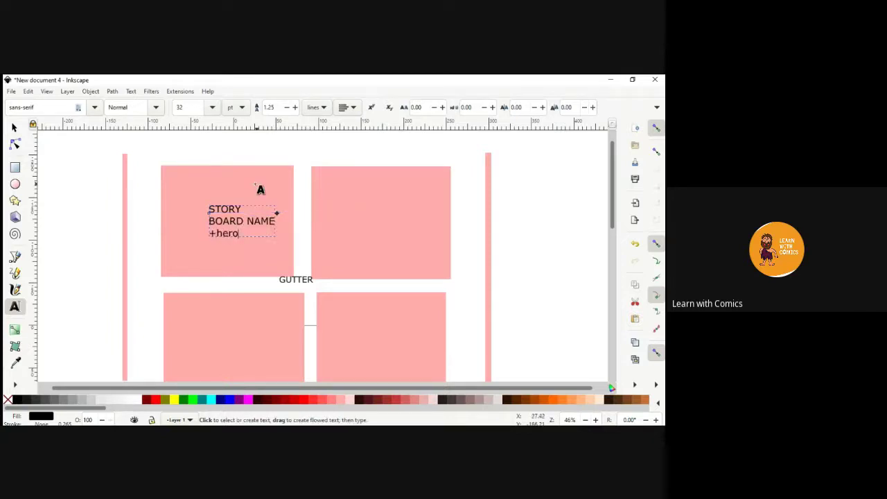
pyautogui.press('Escape')
pyautogui.click(225, 232)
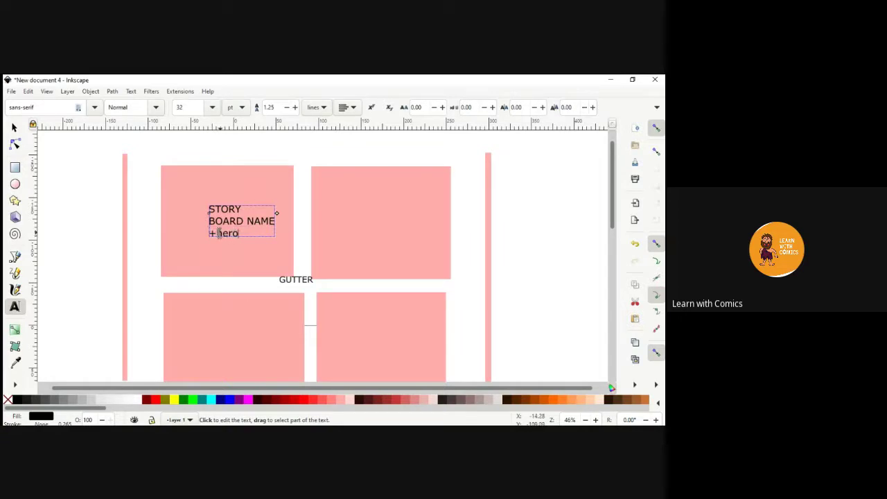
pyautogui.click(212, 233)
pyautogui.click(247, 189)
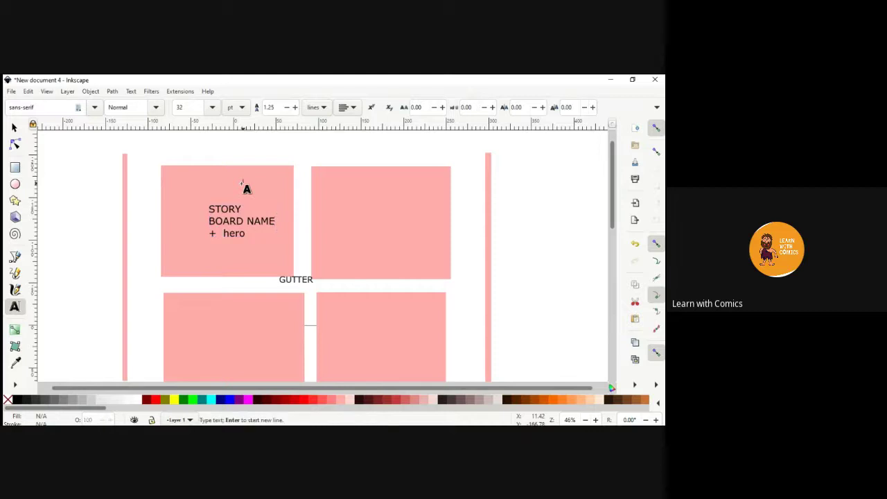